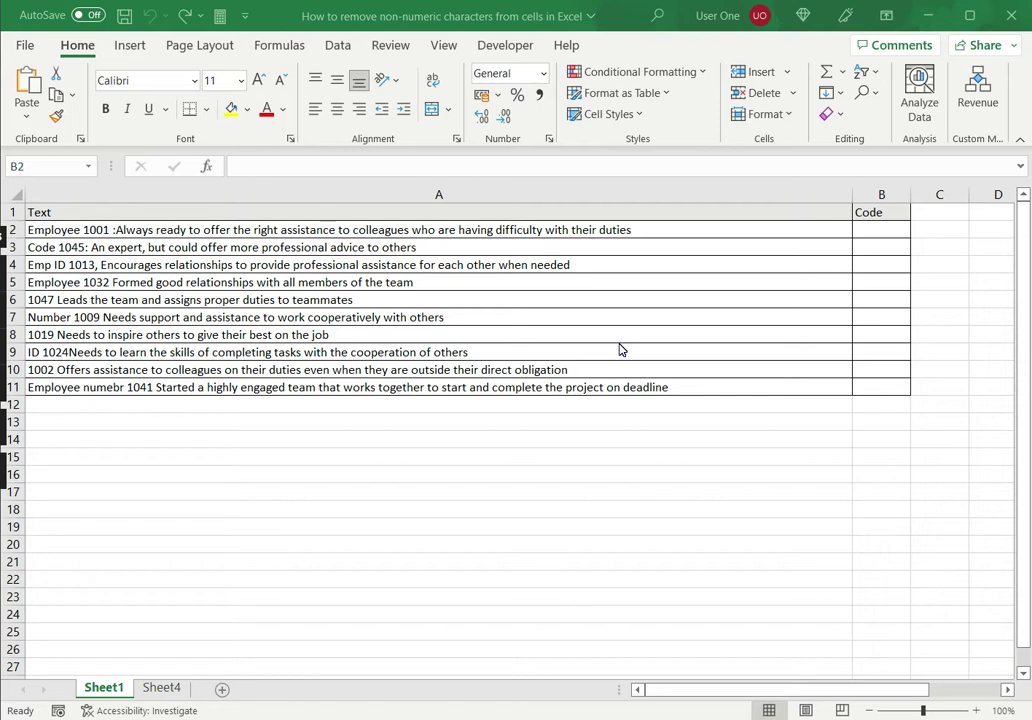
# Examine the text entries in column A and the empty Code cell B2 beside them.
pyautogui.click(588, 229)
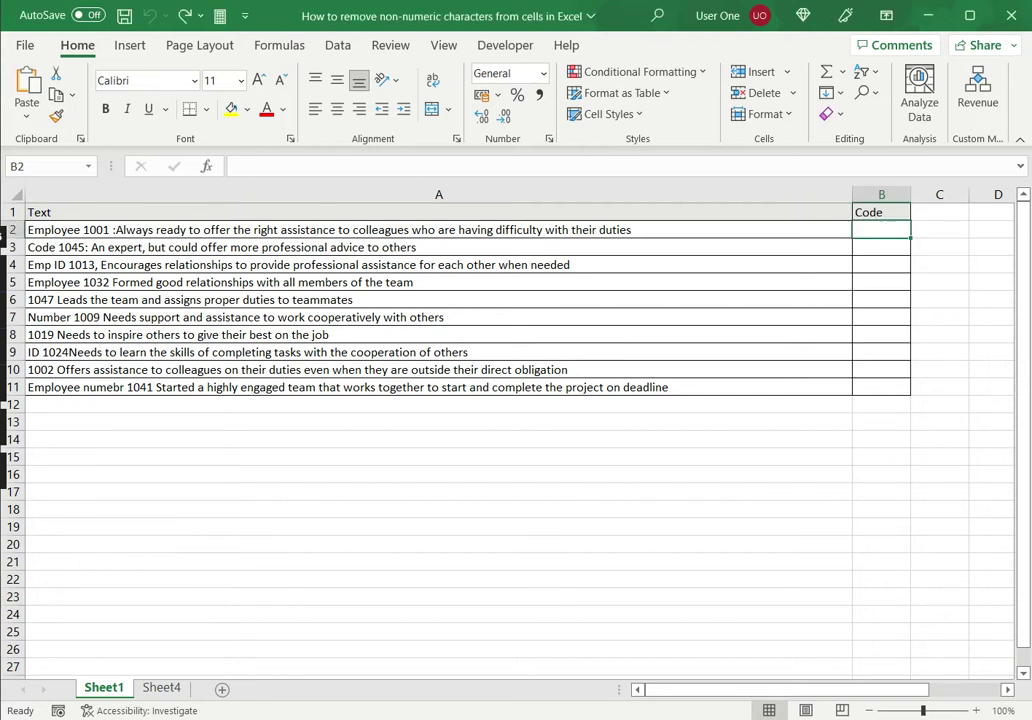
pyautogui.click(588, 229)
pyautogui.click(438, 247)
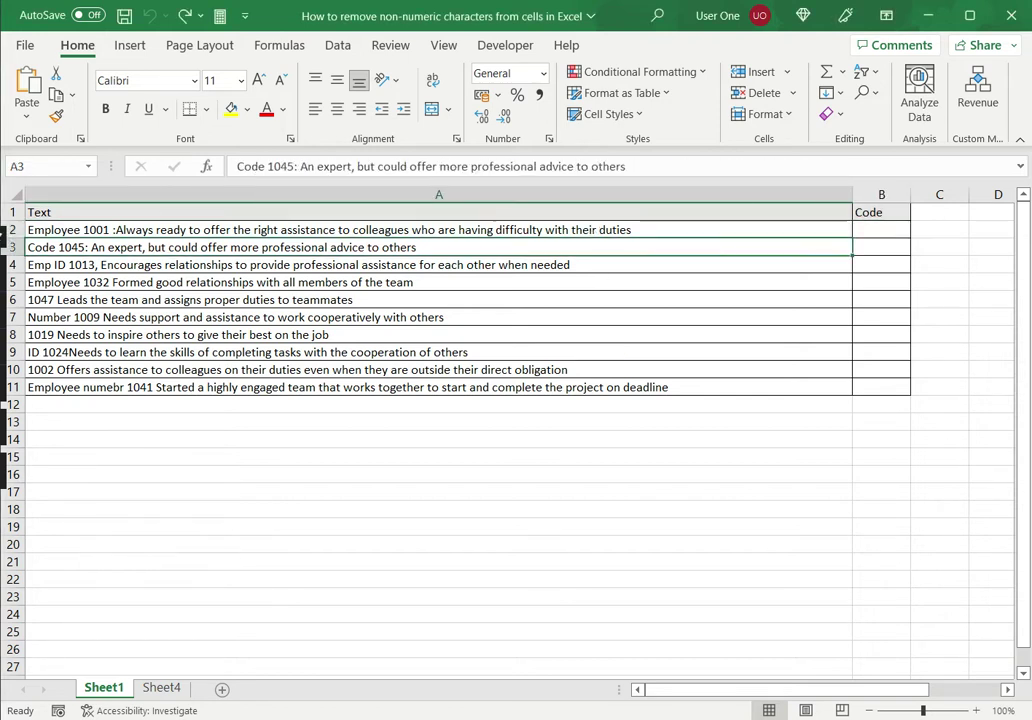
pyautogui.click(438, 264)
pyautogui.click(438, 229)
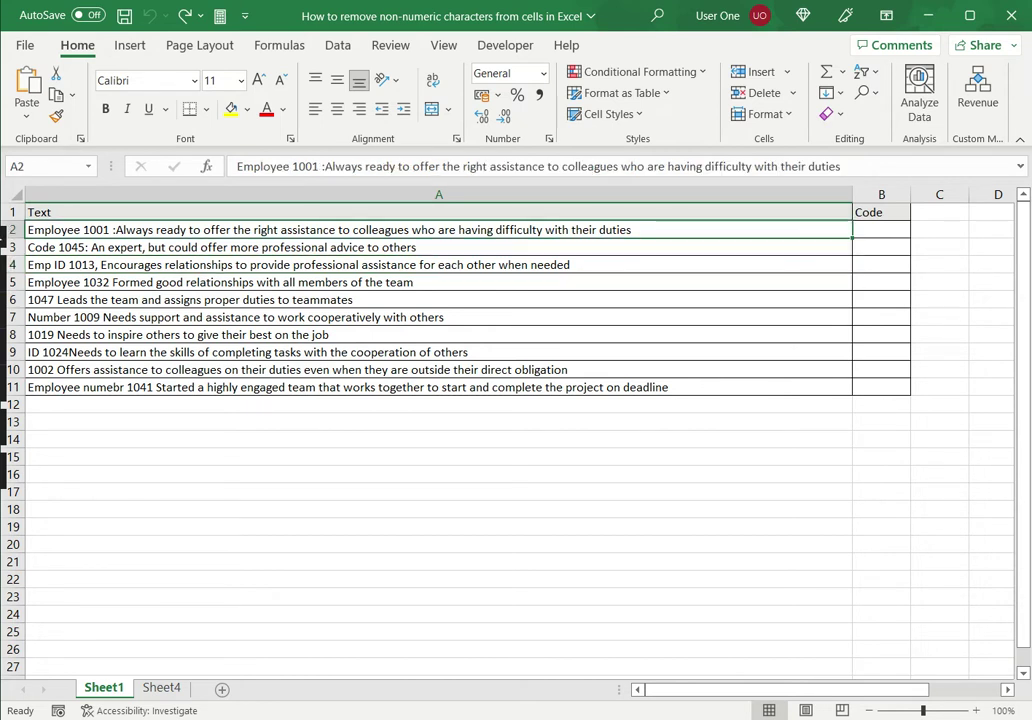
pyautogui.click(438, 247)
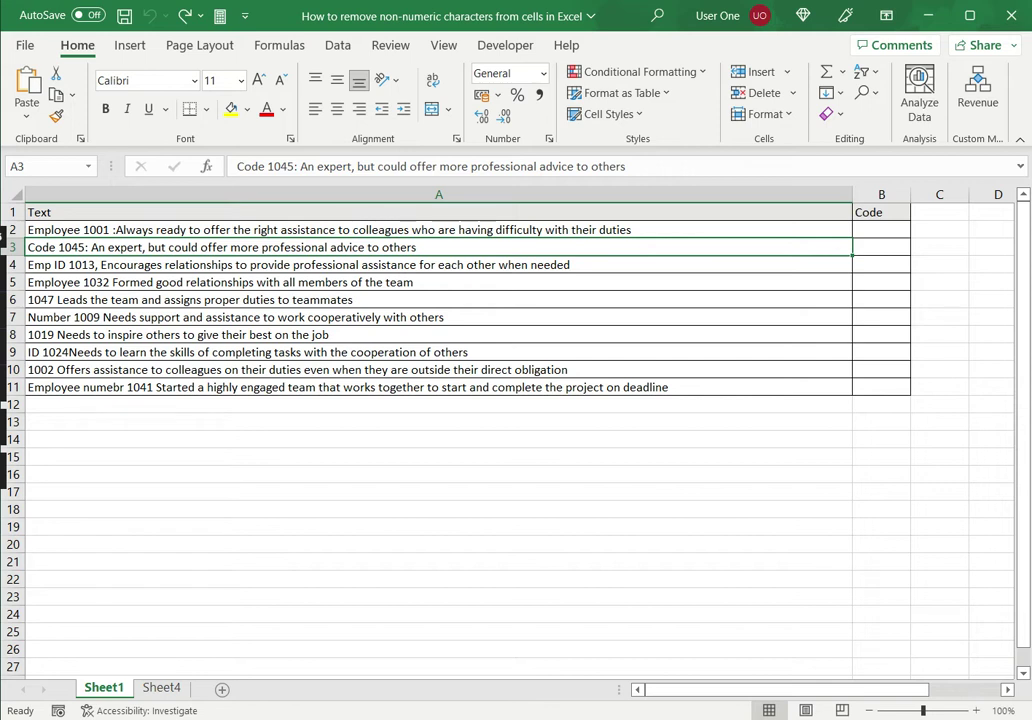
pyautogui.click(438, 229)
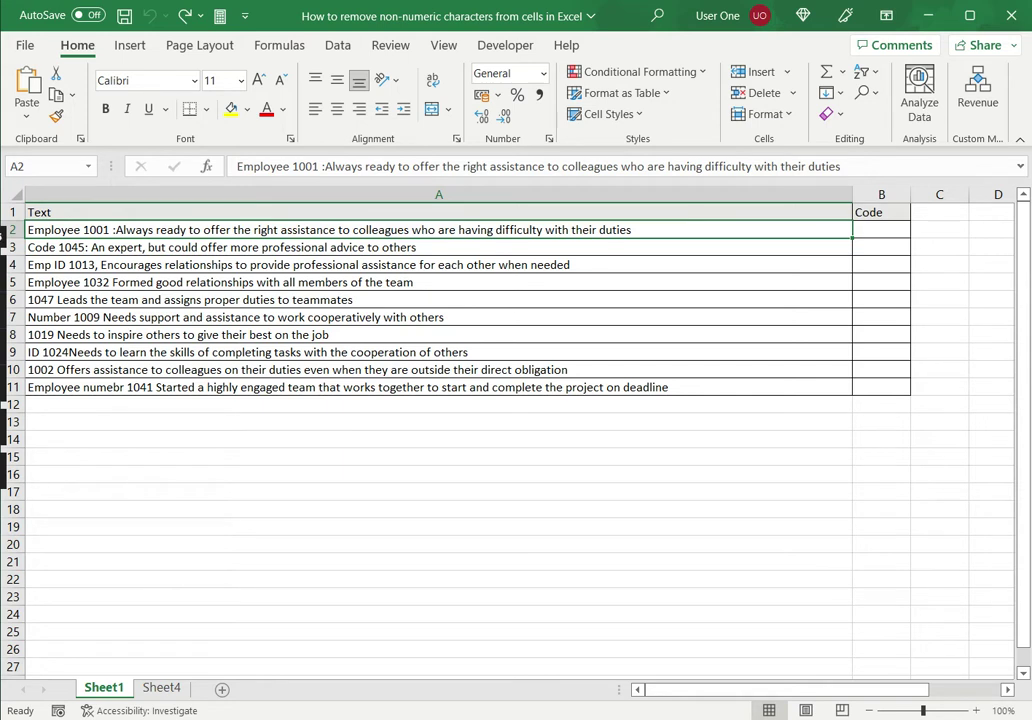
pyautogui.click(881, 229)
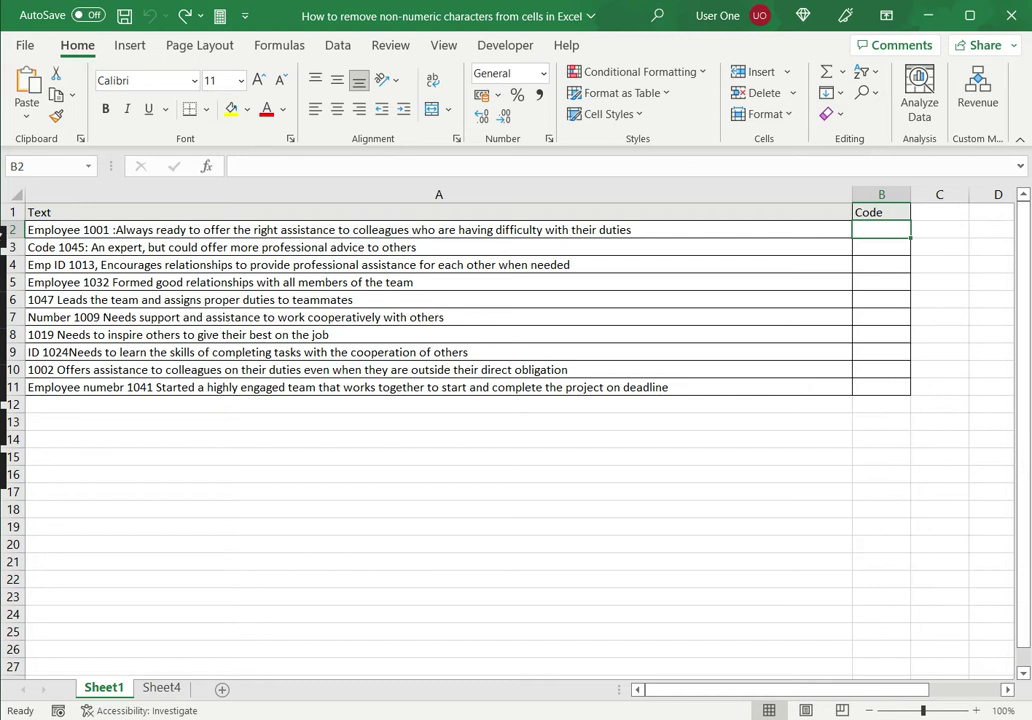
pyautogui.click(438, 229)
# Enter the formula =ROW(INDIRECT("1:" &LEN(A2))) in cell B2 to number each character of the text in A2.
pyautogui.click(880, 229)
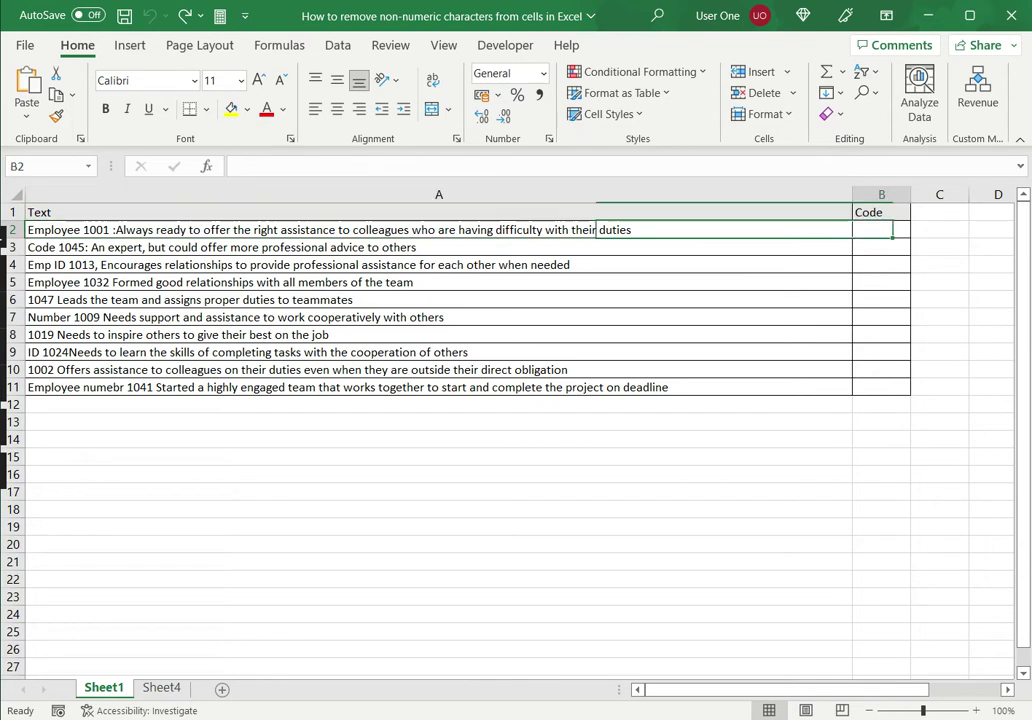
pyautogui.write('=row')
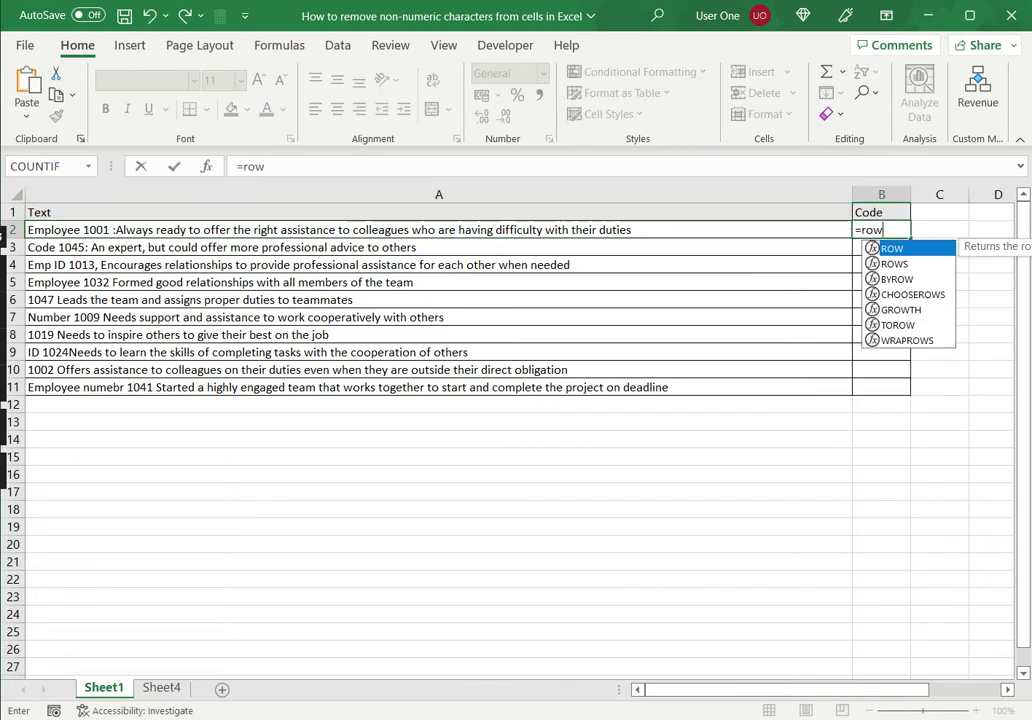
pyautogui.write('(')
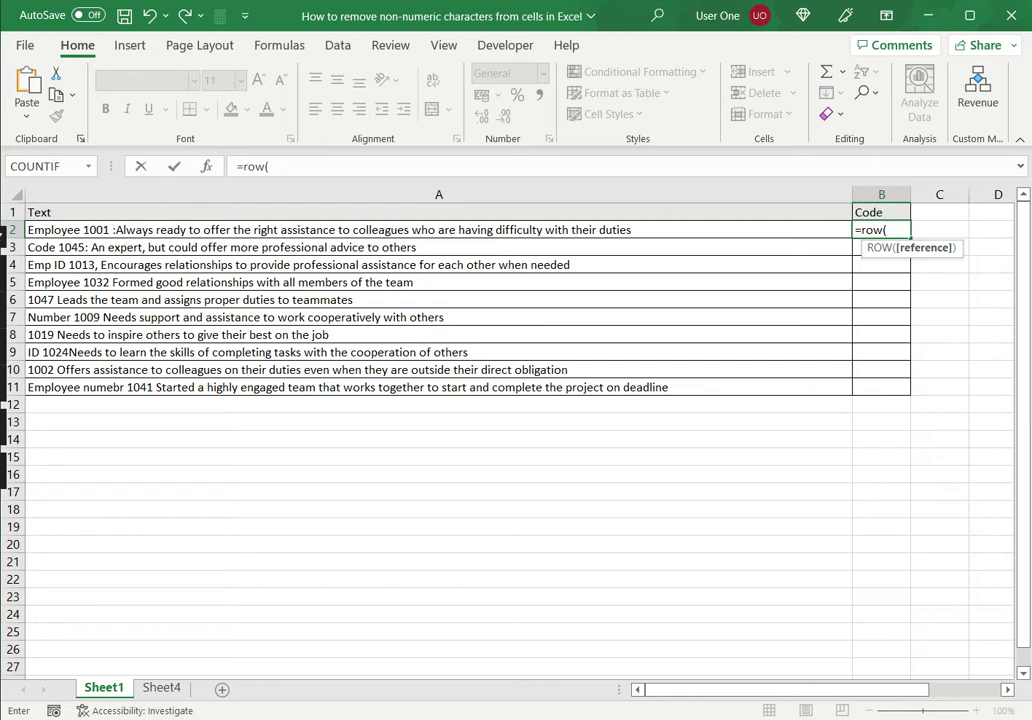
pyautogui.write('i')
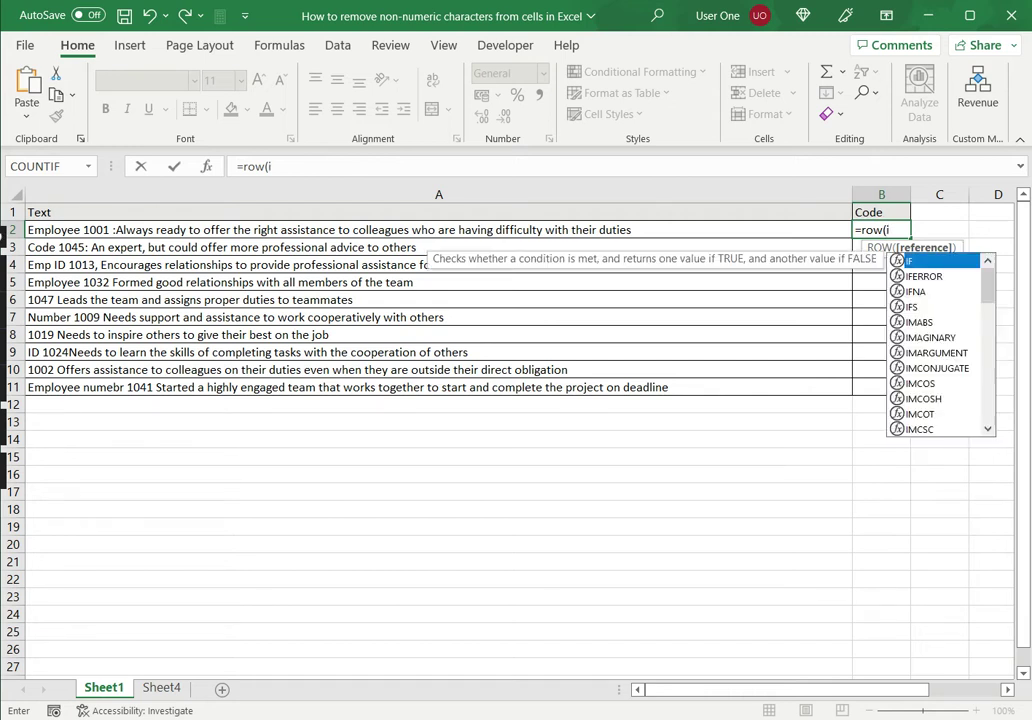
pyautogui.write('ndirect(')
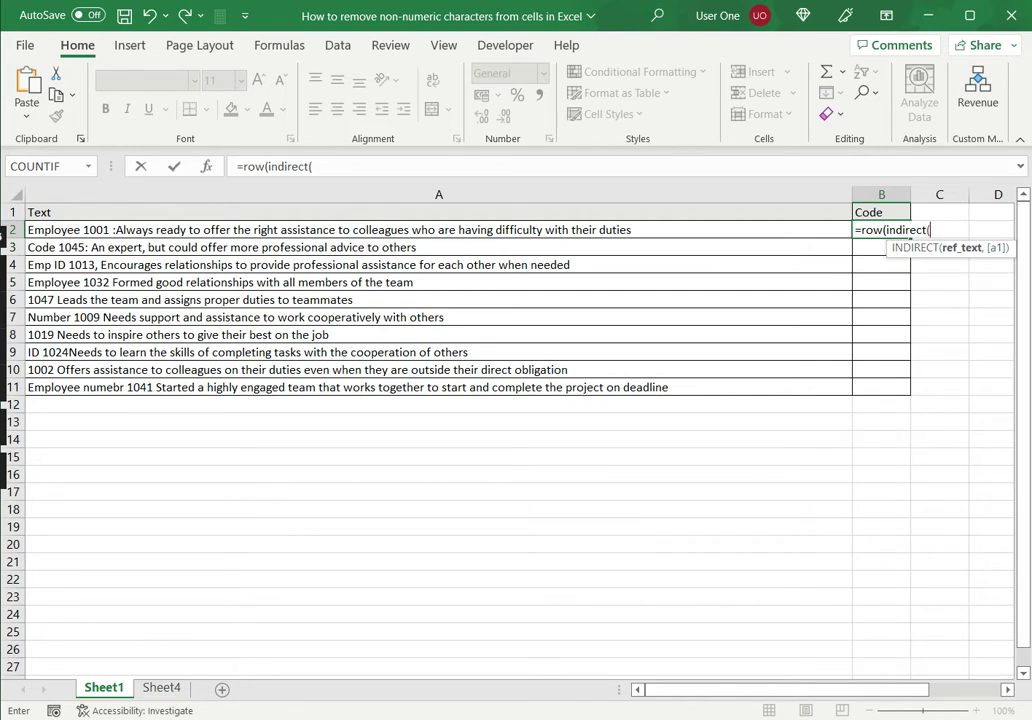
pyautogui.write('"1:')
pyautogui.write('" &len')
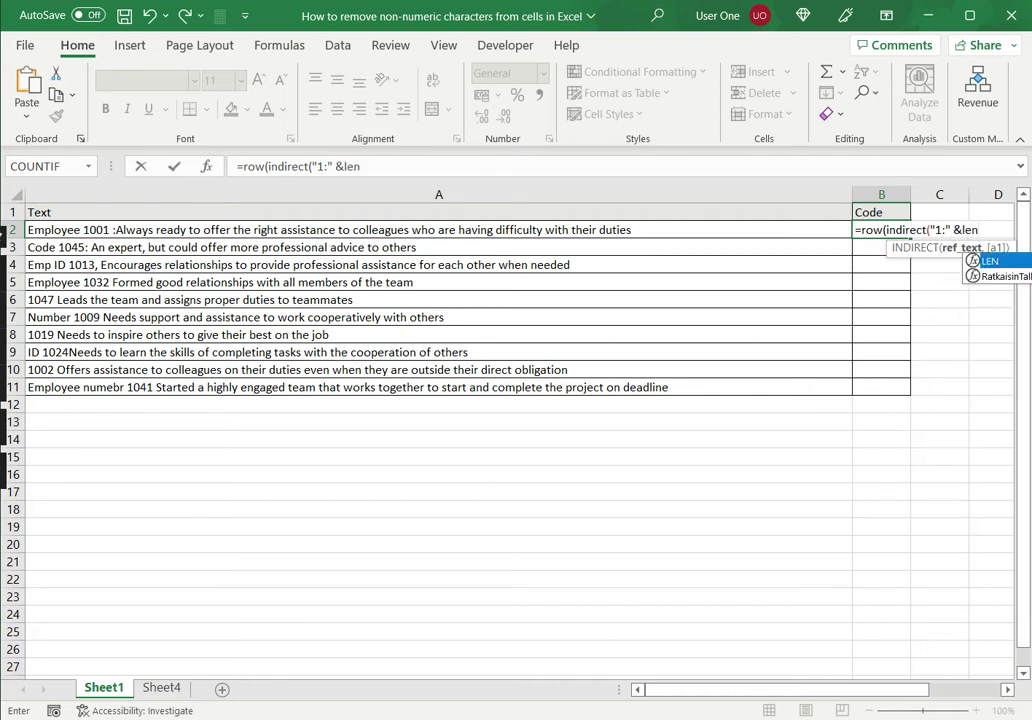
pyautogui.write('(')
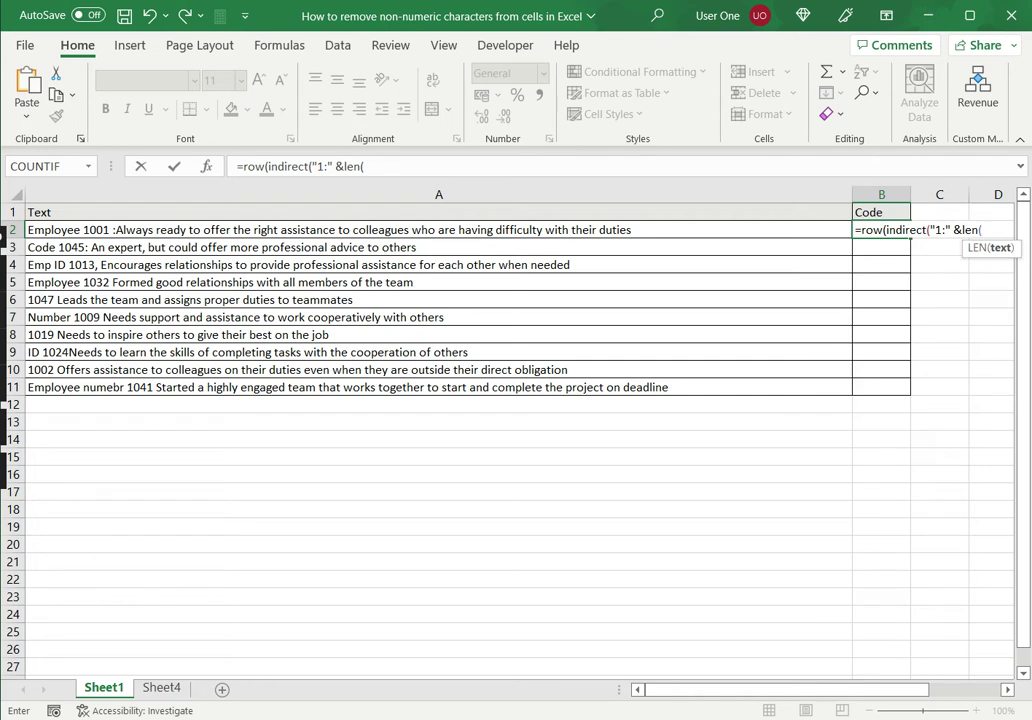
pyautogui.click(438, 229)
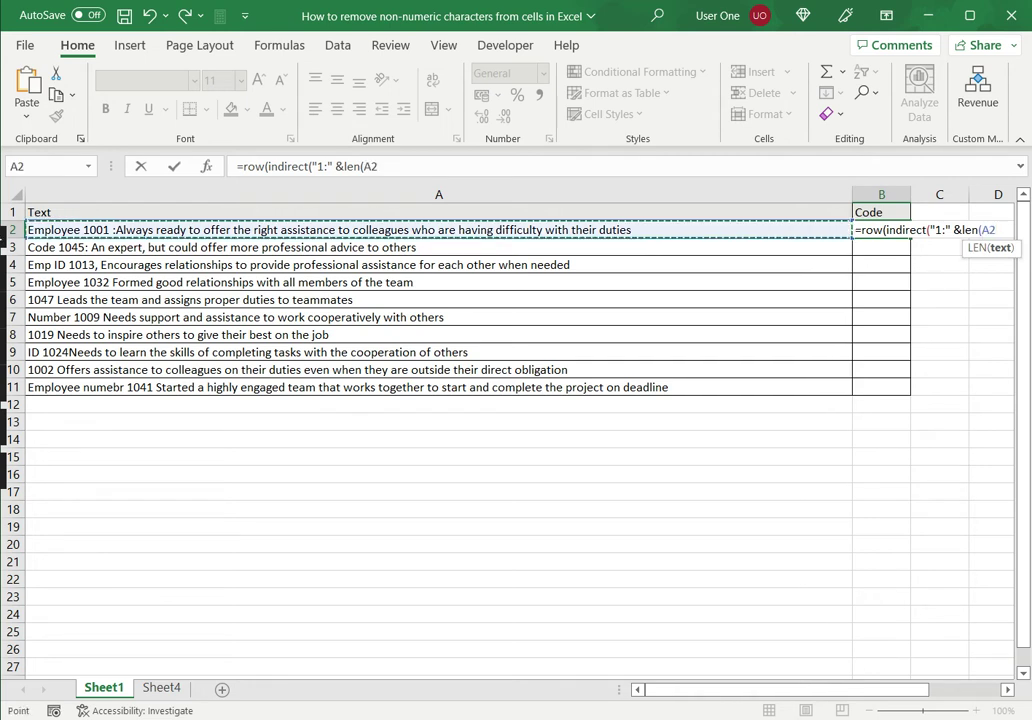
pyautogui.write(')))')
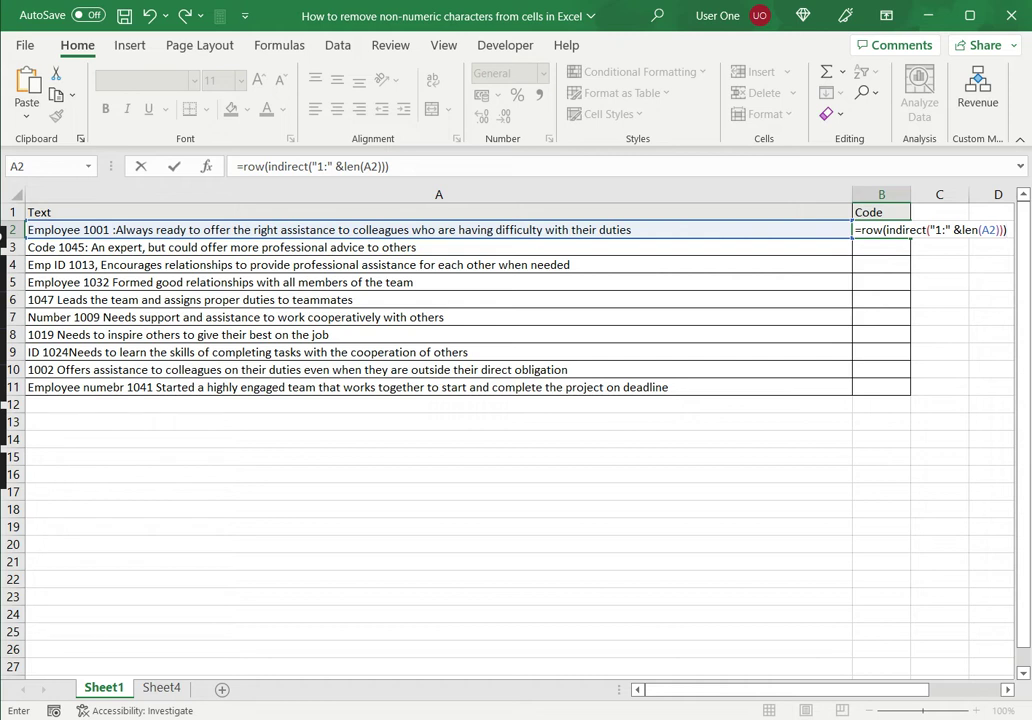
pyautogui.press('Return')
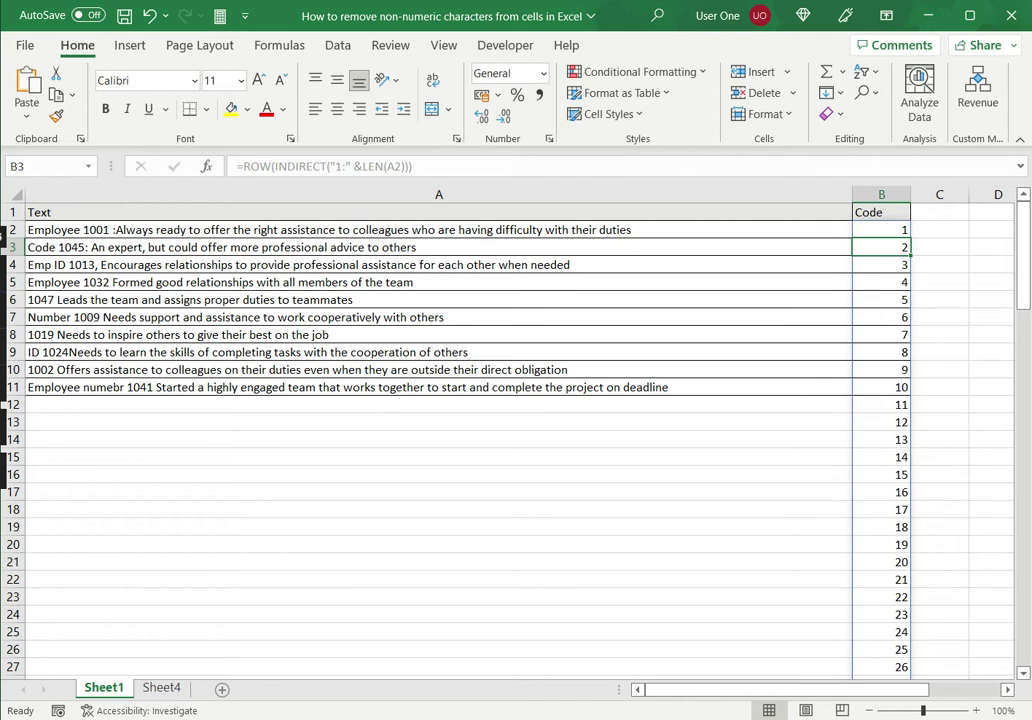
# Wrap the B2 formula in MID, using A2 as the text, the ROW expression as start_num and 1 as num_chars.
pyautogui.moveTo(1021, 235); pyautogui.dragTo(1020, 420)
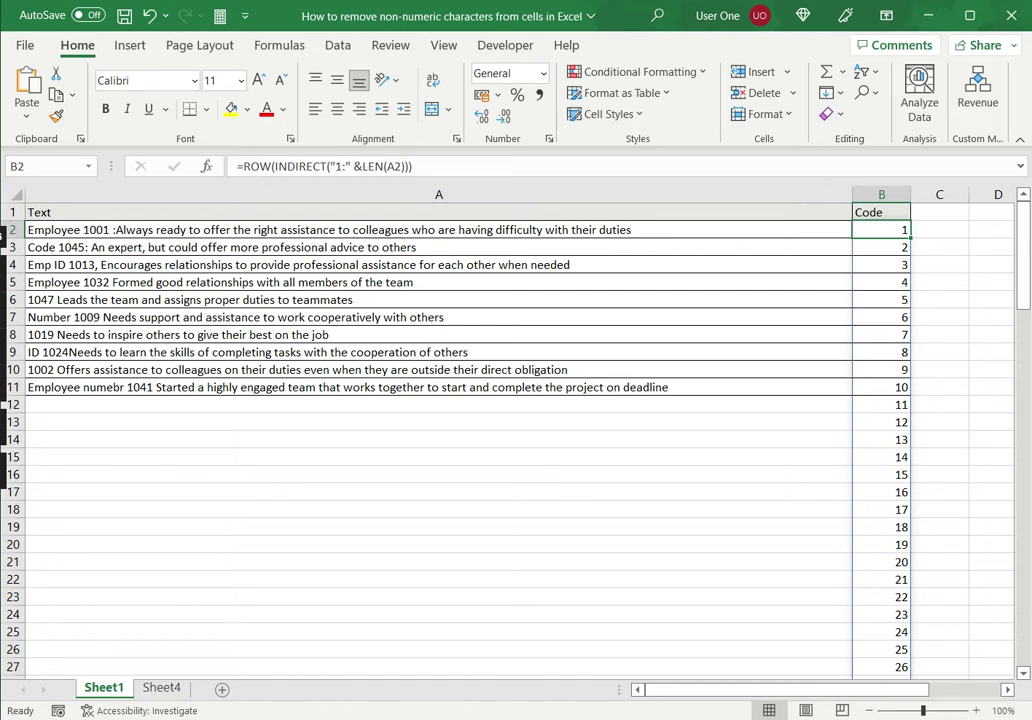
pyautogui.click(376, 162)
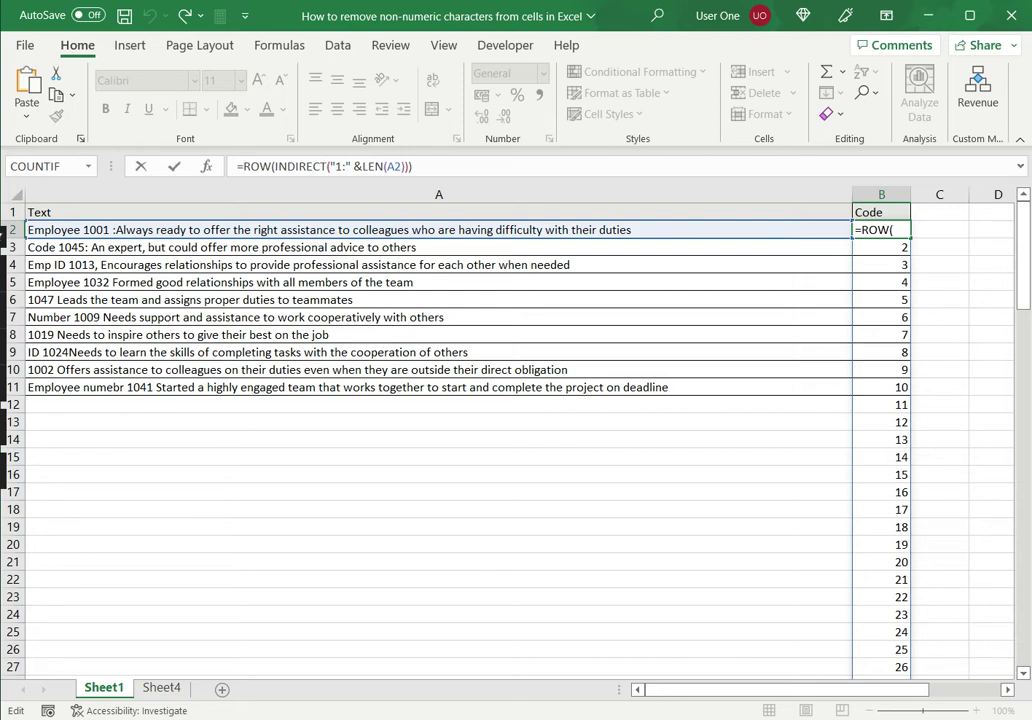
pyautogui.click(241, 166)
pyautogui.write('MID')
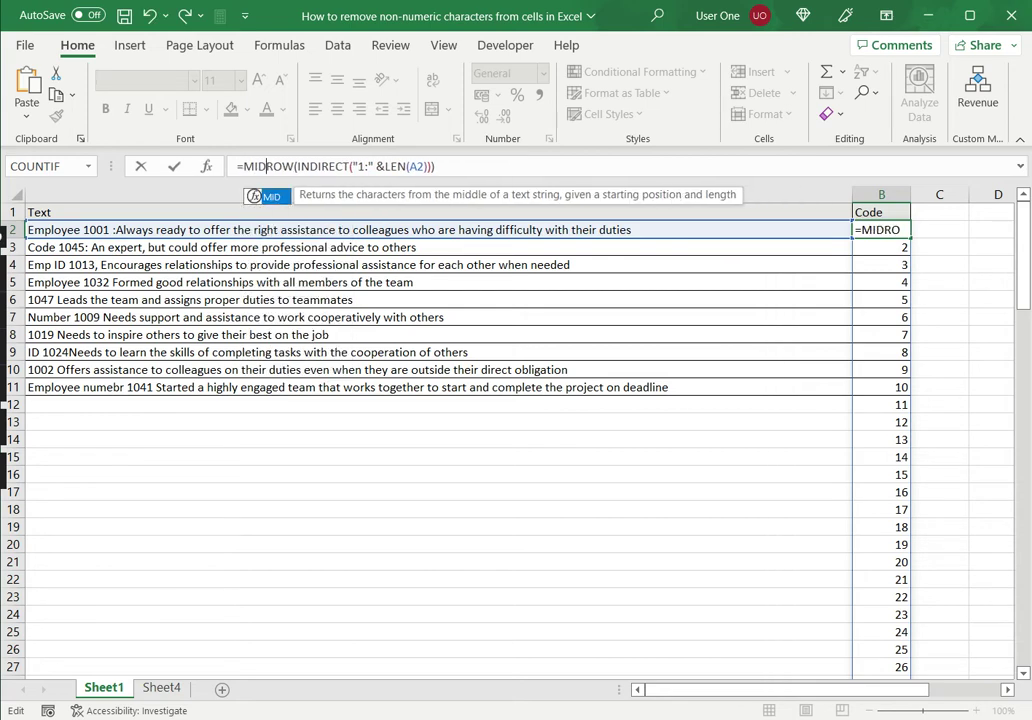
pyautogui.write('(')
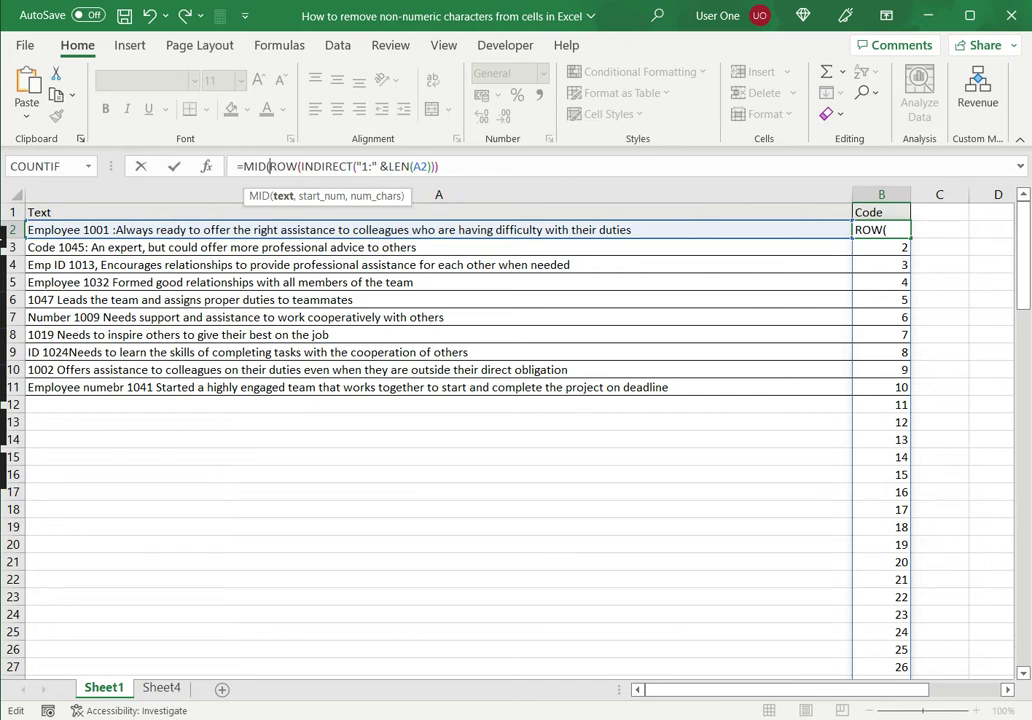
pyautogui.click(438, 229)
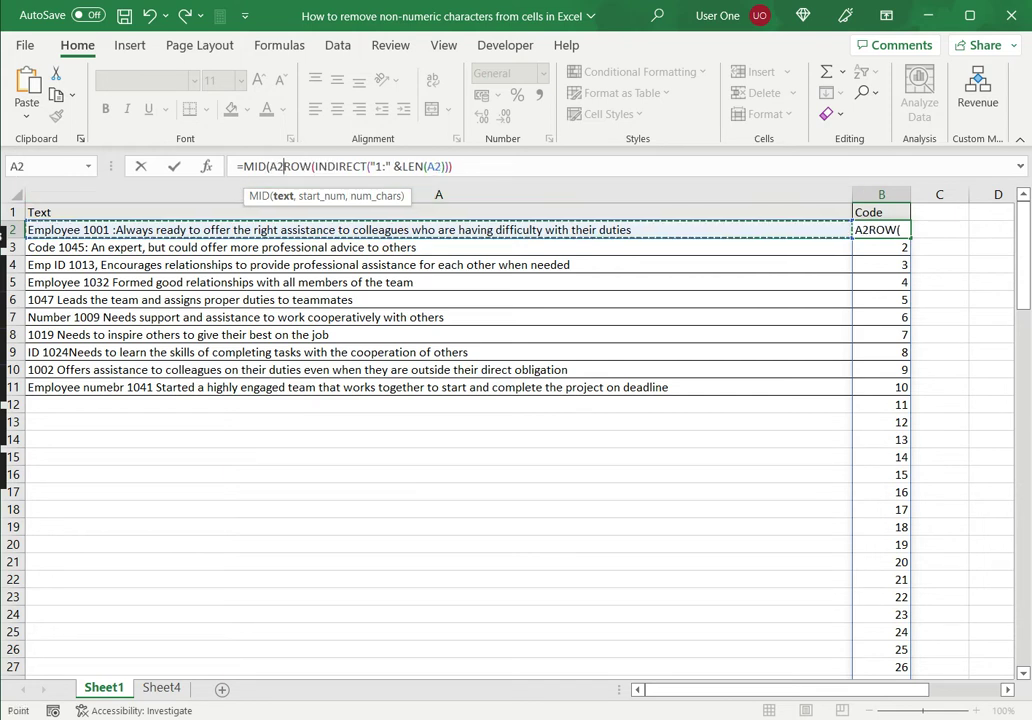
pyautogui.write(',')
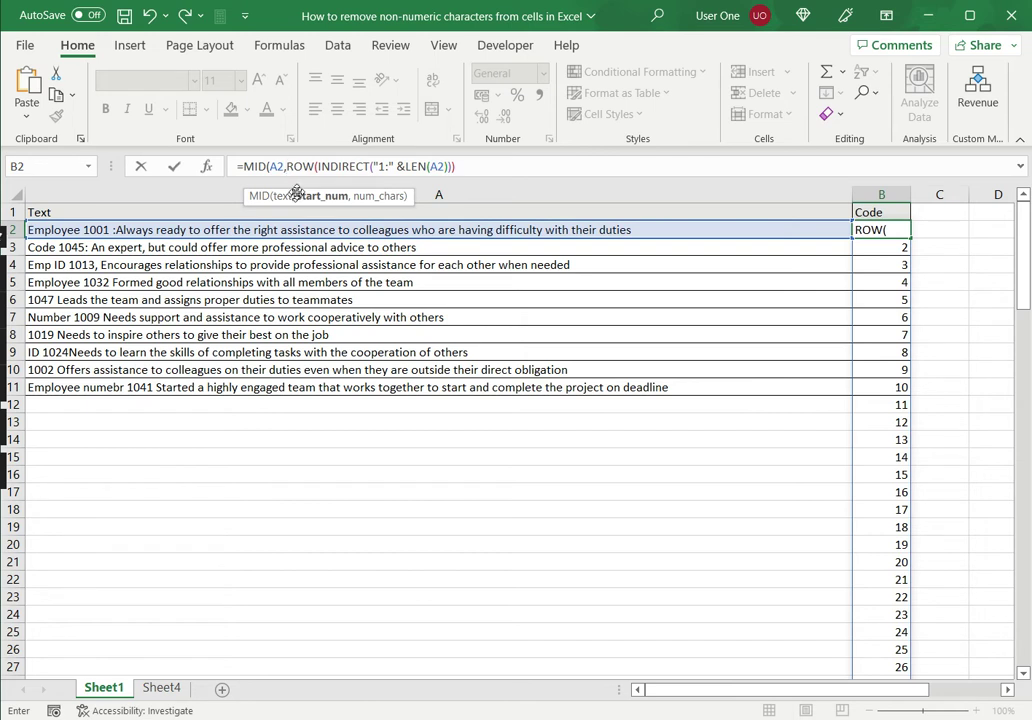
pyautogui.click(456, 166)
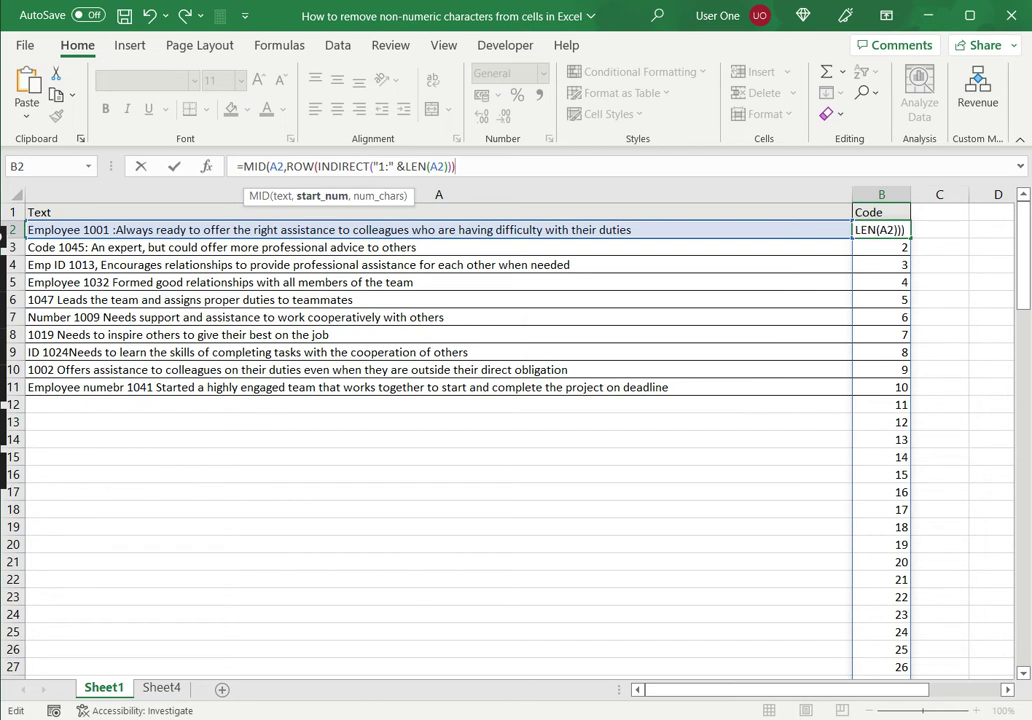
pyautogui.write(',1')
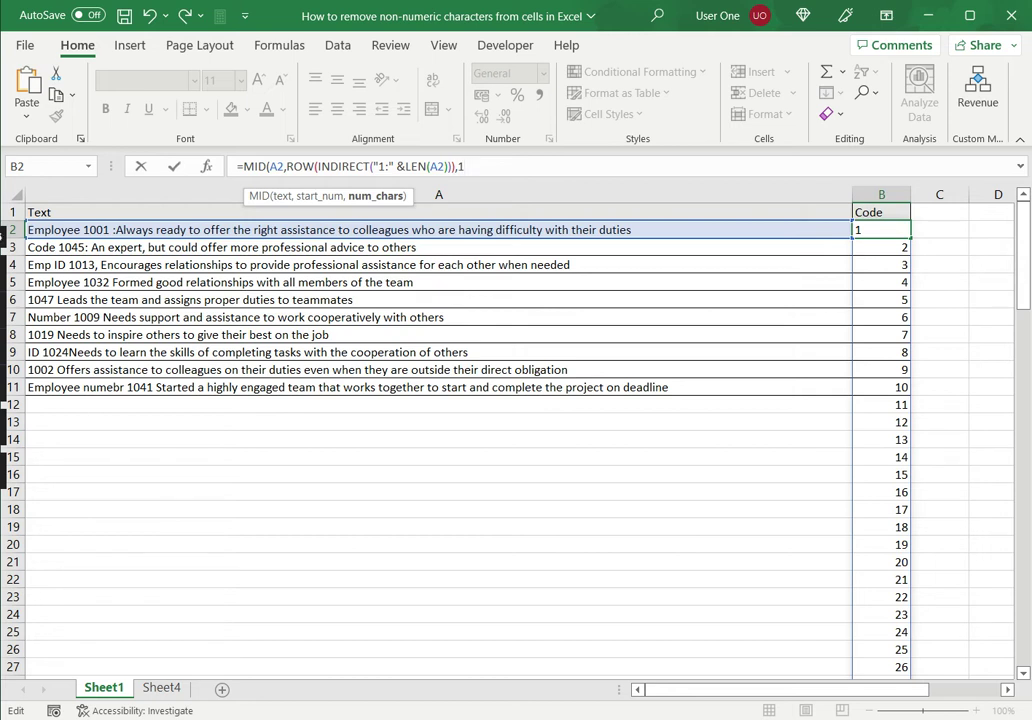
pyautogui.write(')')
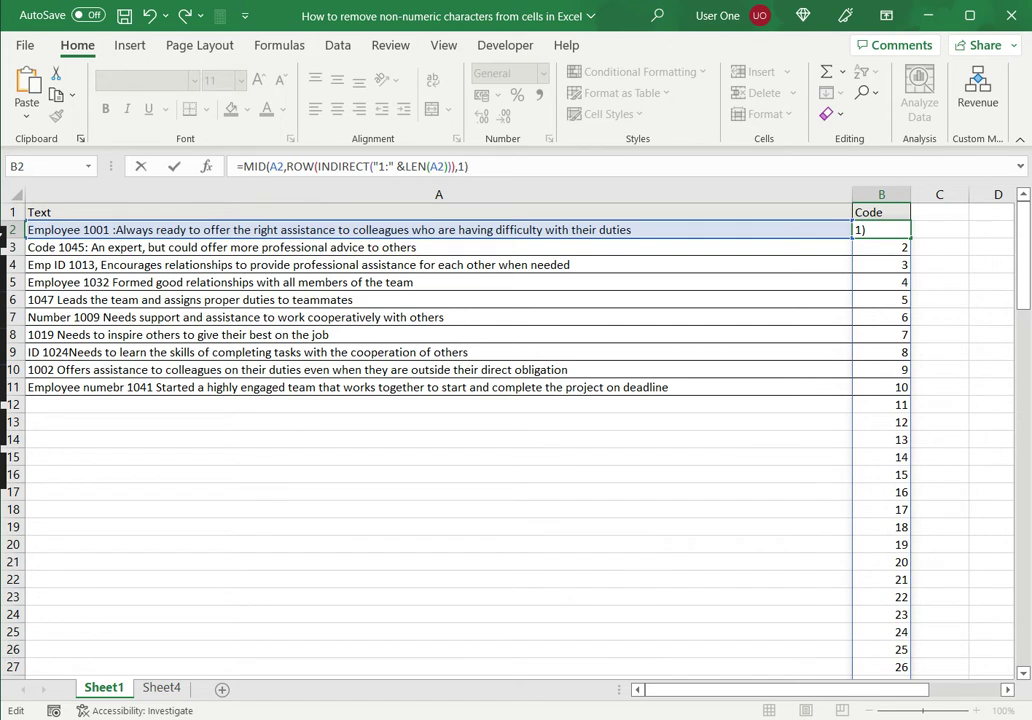
pyautogui.press('Return')
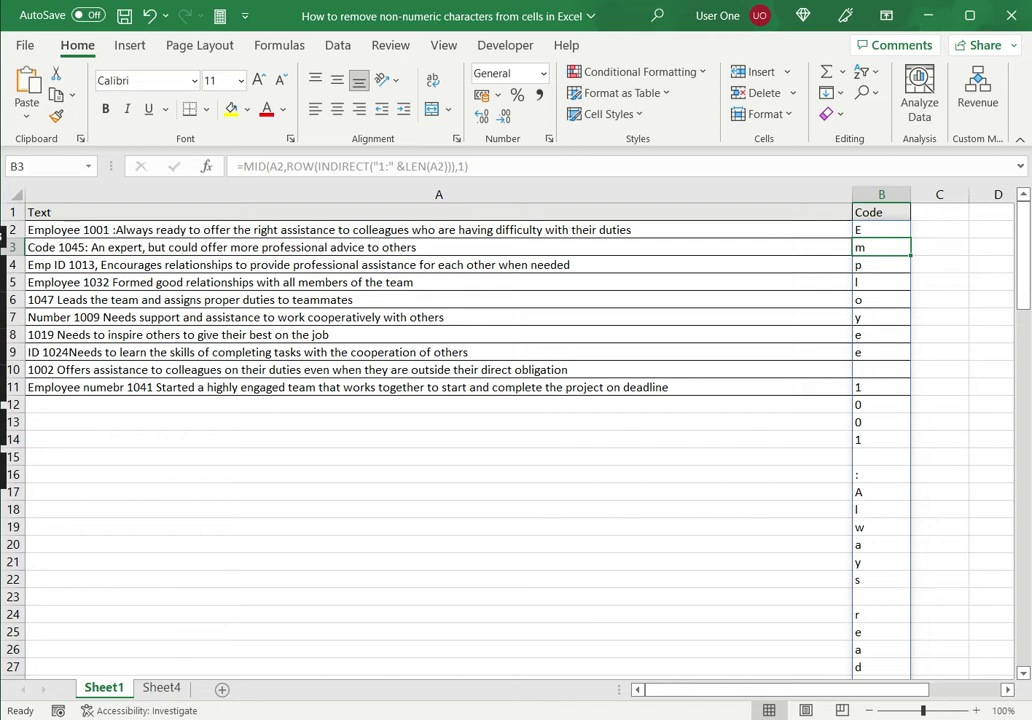
# Multiply the MID expression in B2 by 1 to convert the digit characters to numbers.
pyautogui.scroll(-11, 515, 440)
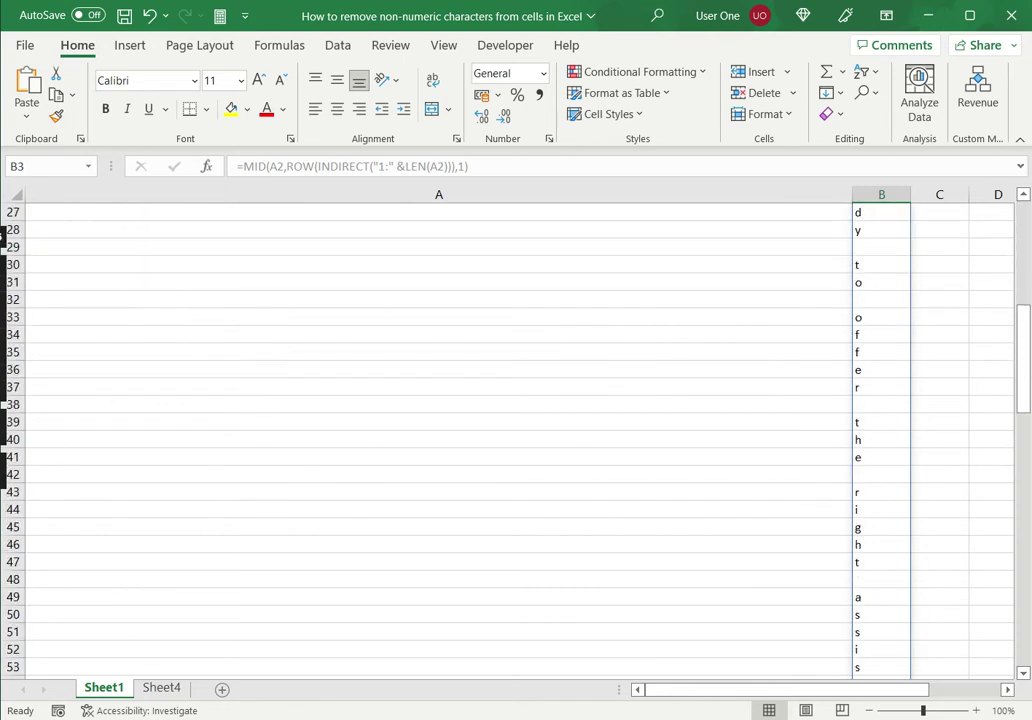
pyautogui.moveTo(1025, 396); pyautogui.dragTo(1024, 255)
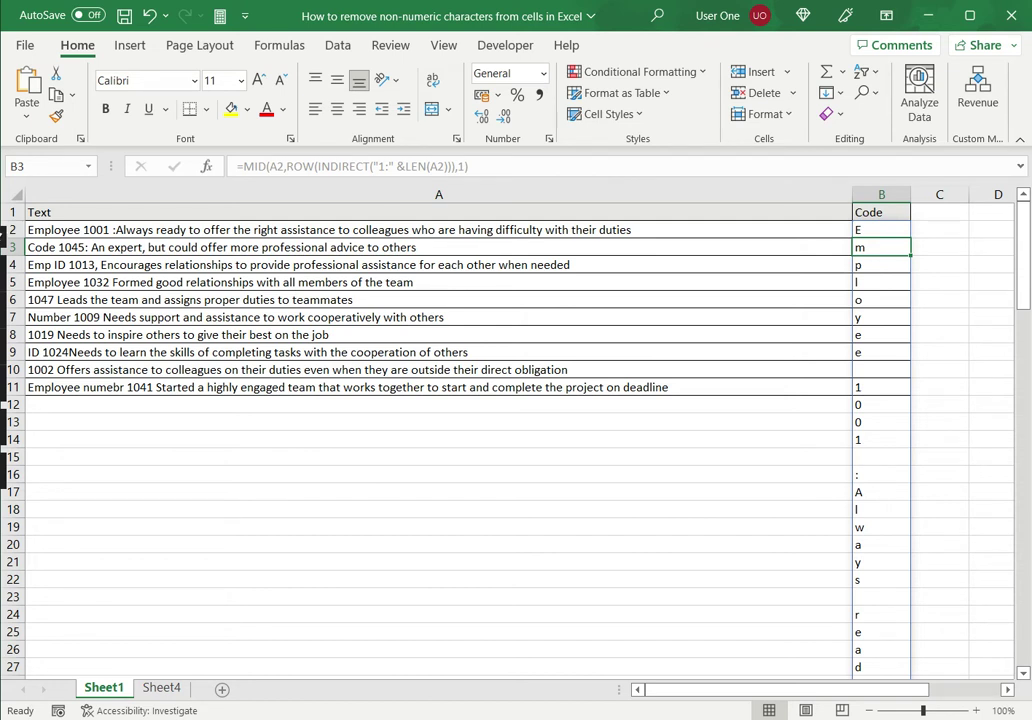
pyautogui.click(881, 229)
pyautogui.click(468, 166)
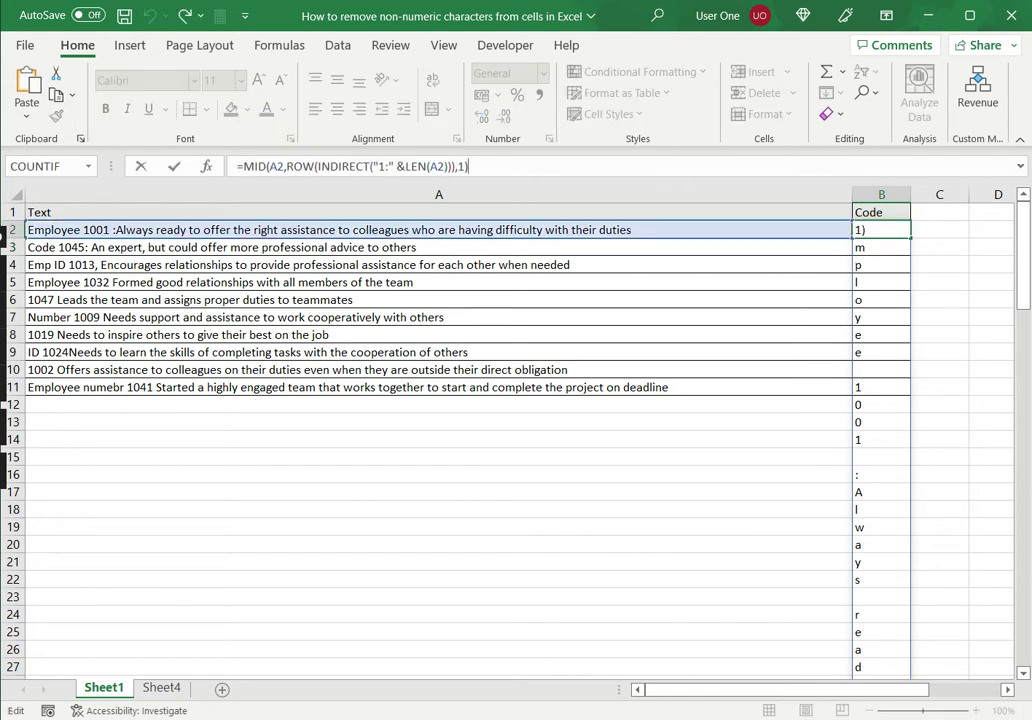
pyautogui.write('*1')
pyautogui.press('Return')
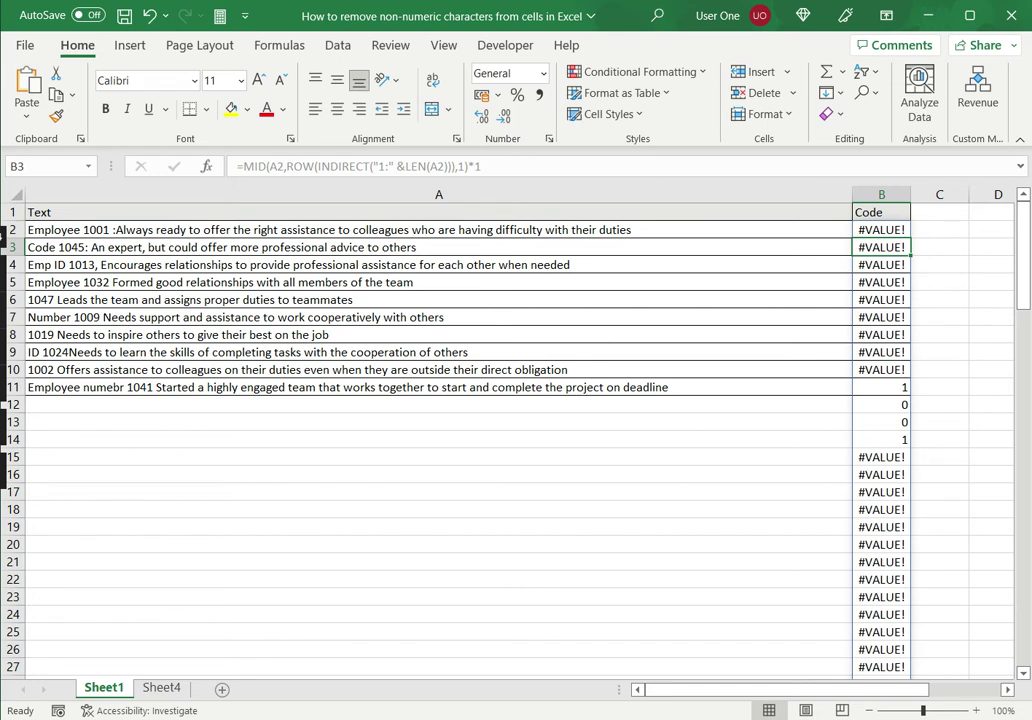
# Wrap the B2 formula in IFERROR with an empty string "" as the value_if_error.
pyautogui.click(880, 229)
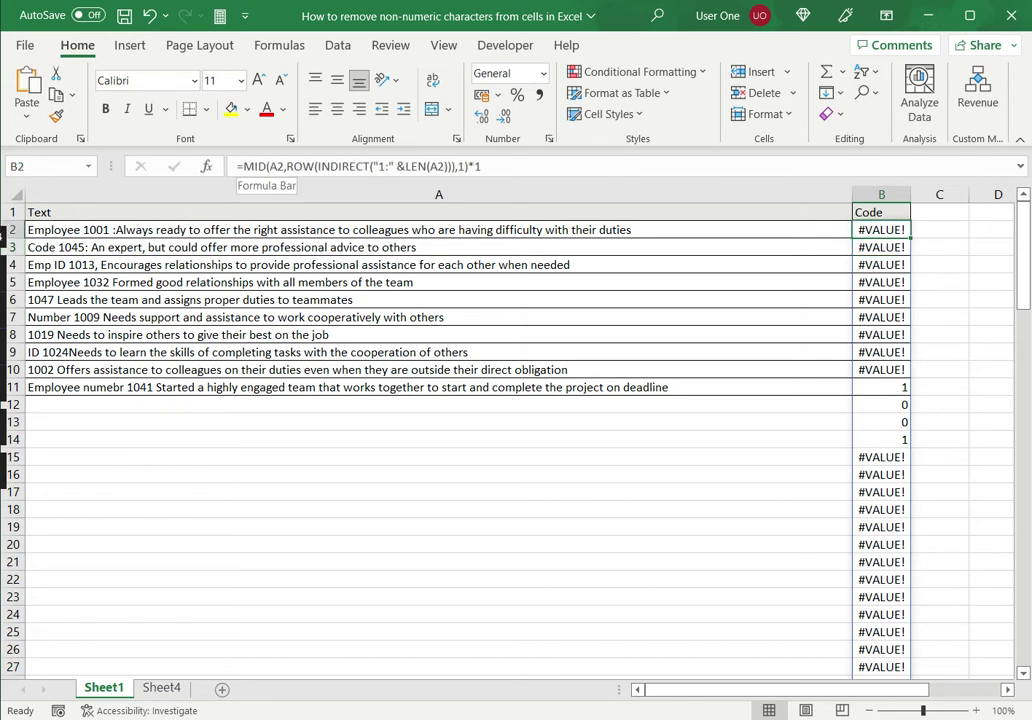
pyautogui.click(241, 166)
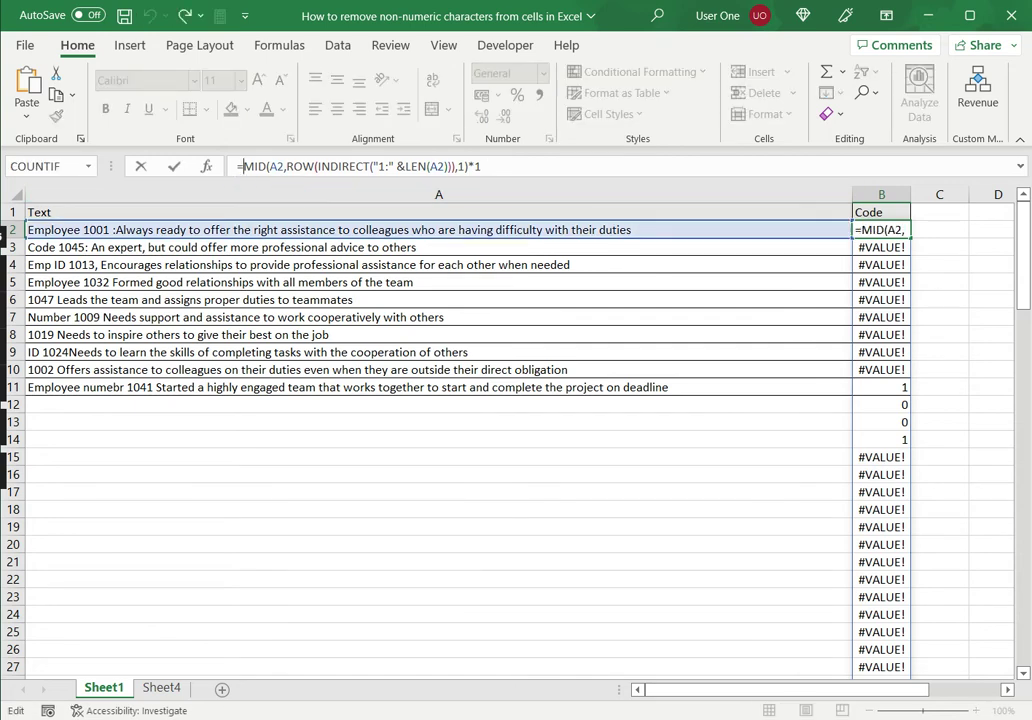
pyautogui.write('ifer')
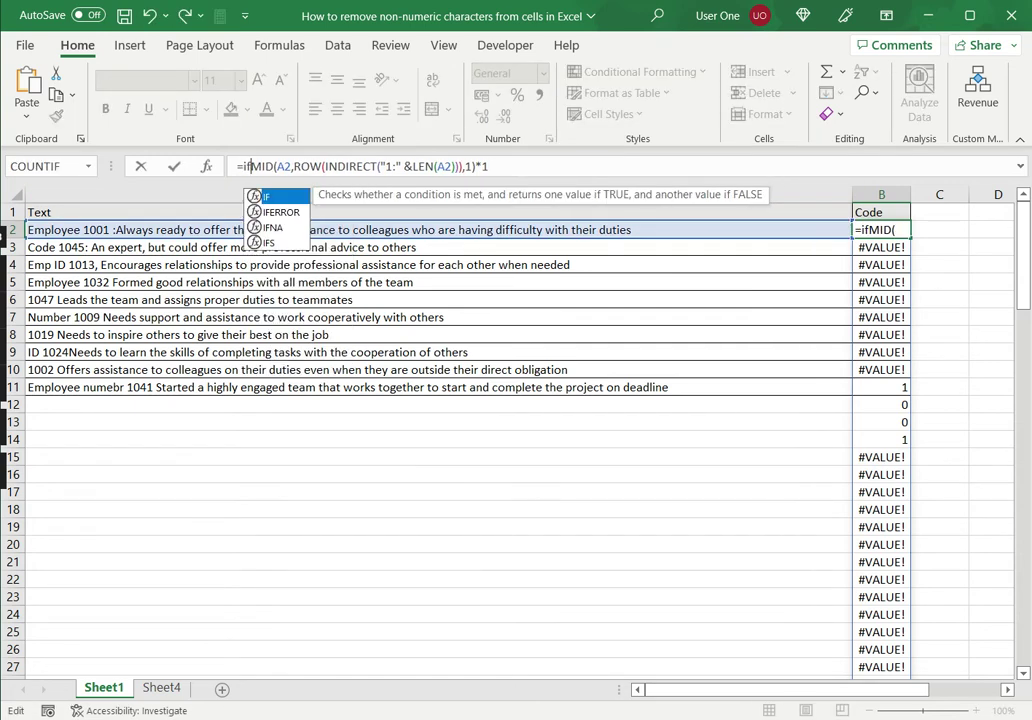
pyautogui.write('ror(')
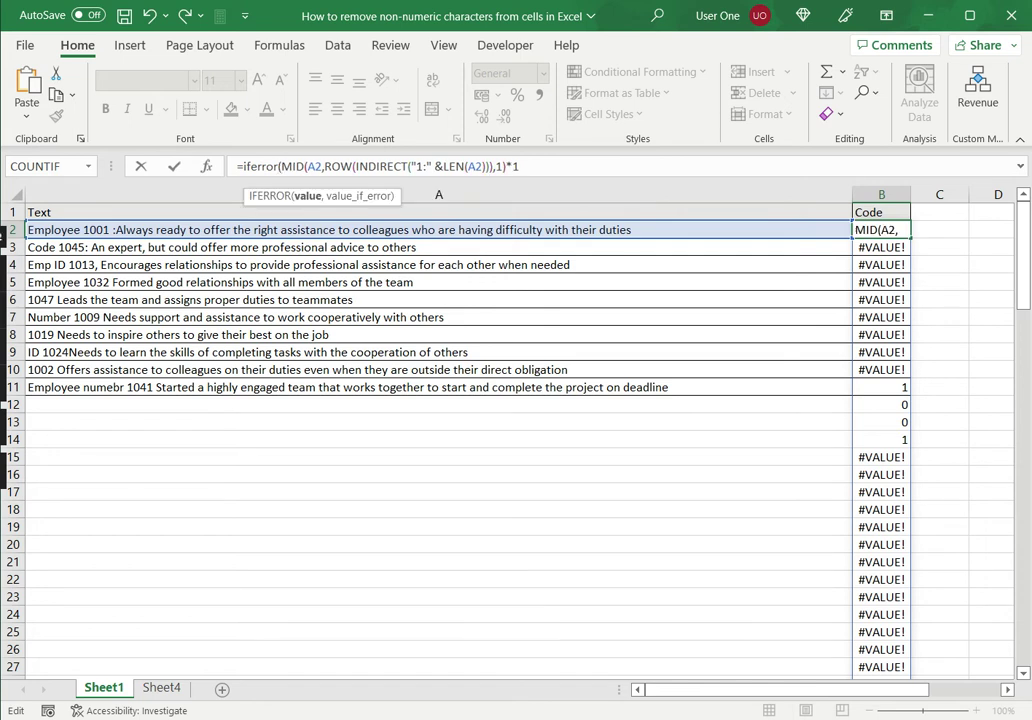
pyautogui.press('End')
pyautogui.write(',')
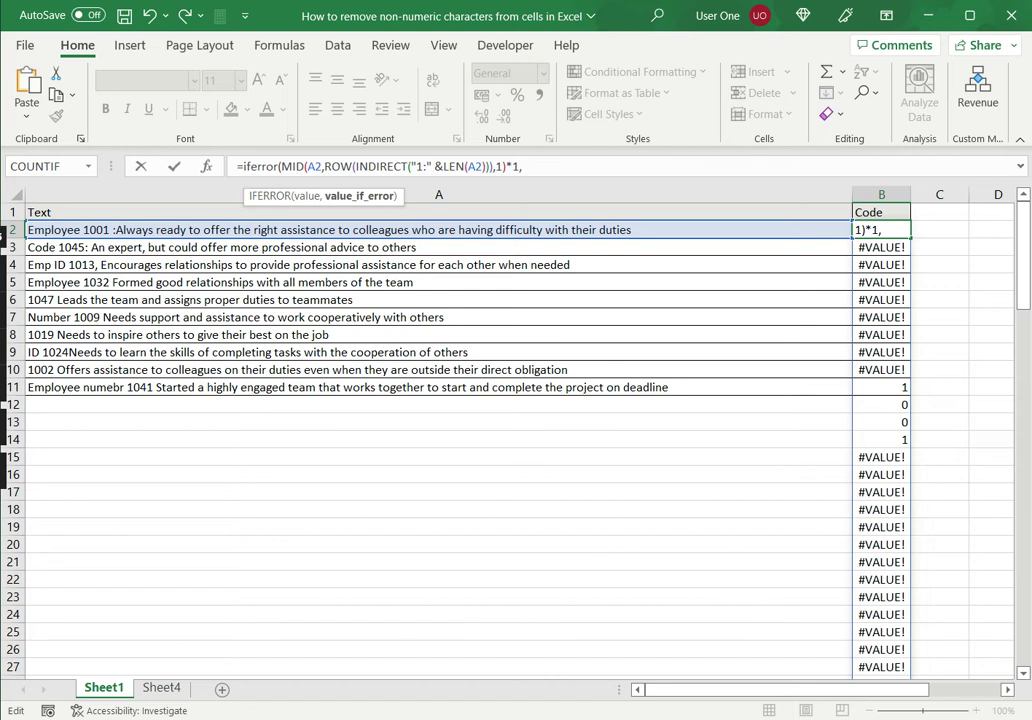
pyautogui.write('"")')
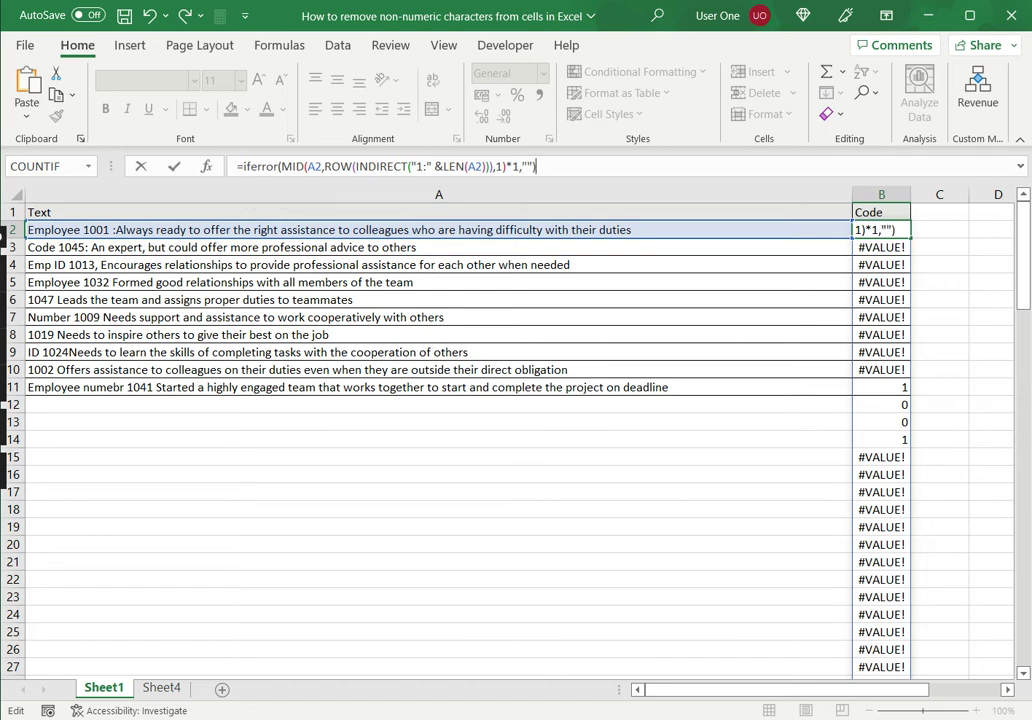
pyautogui.press('Return')
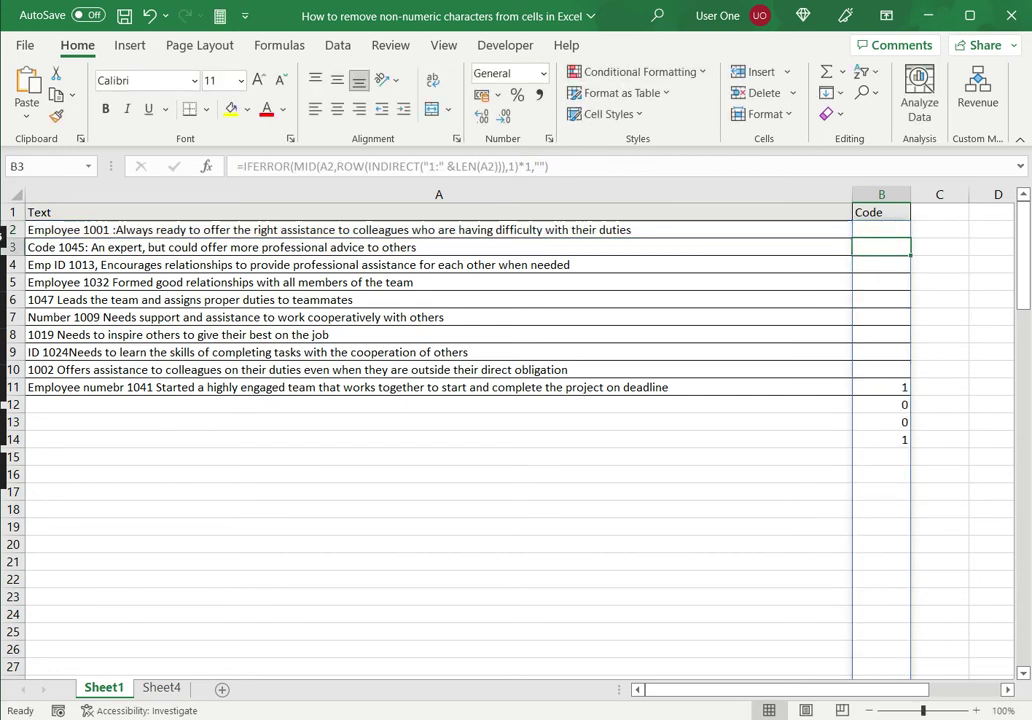
# Wrap the B2 formula in TEXTJOIN with "" as the delimiter, TRUE for ignore_empty and the IFERROR expression as text1.
pyautogui.click(881, 229)
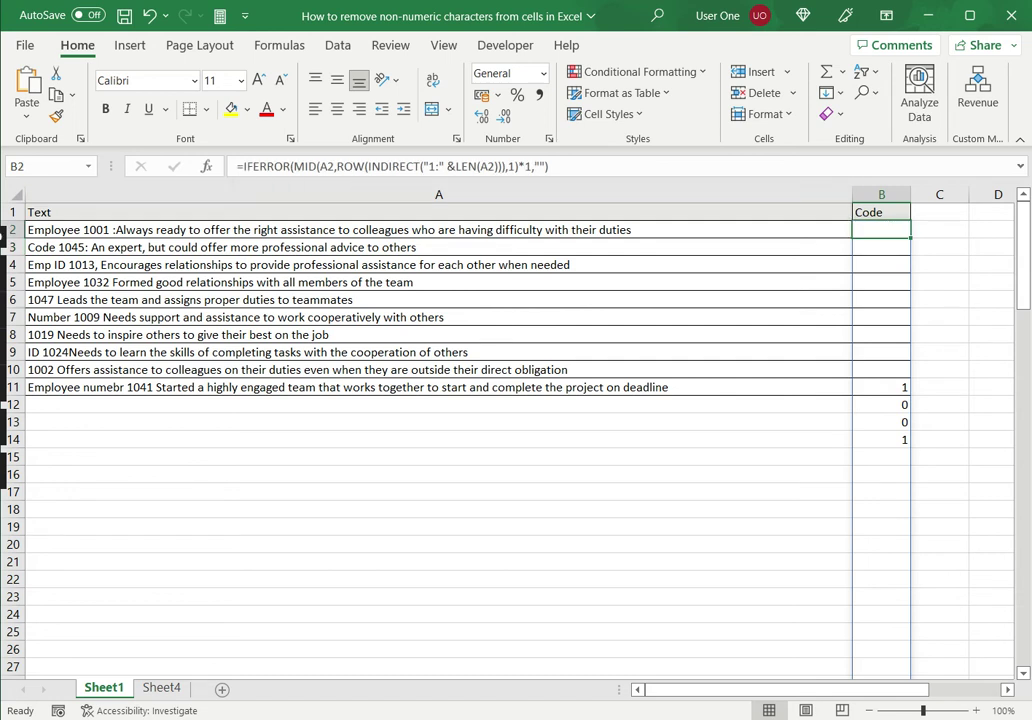
pyautogui.click(237, 166)
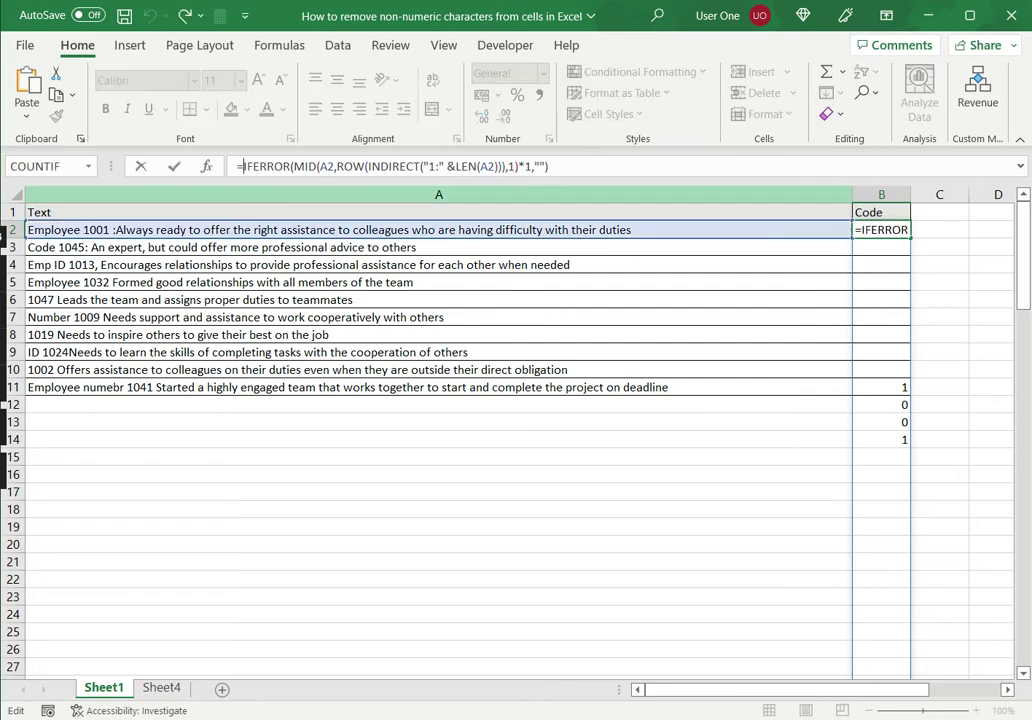
pyautogui.write('TE')
pyautogui.write('XTJOI')
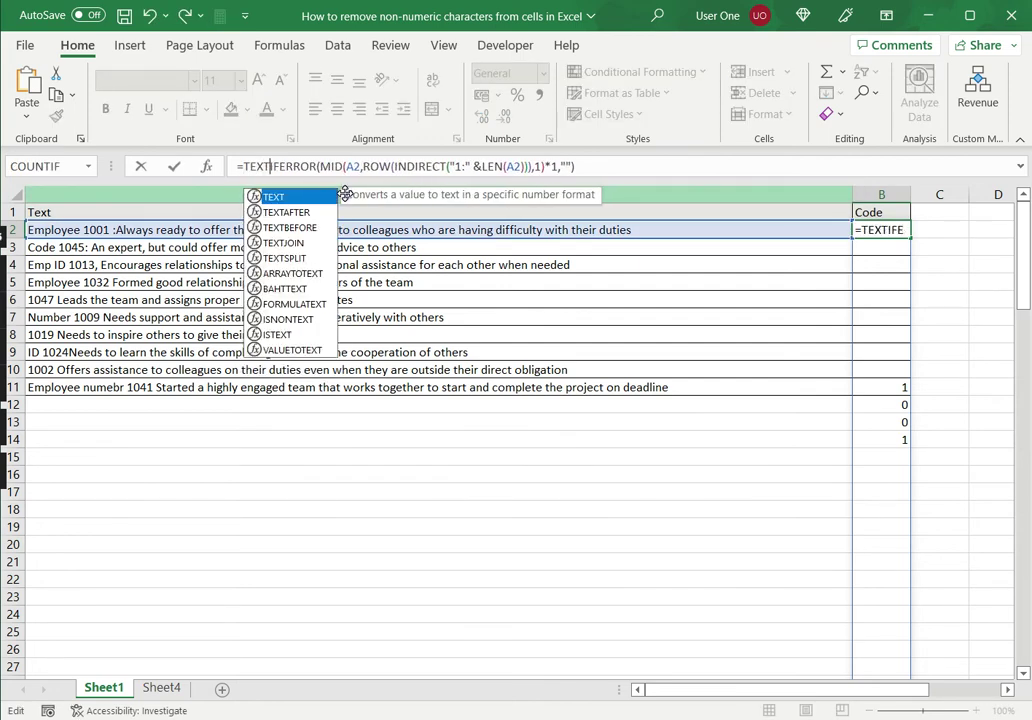
pyautogui.write('N(')
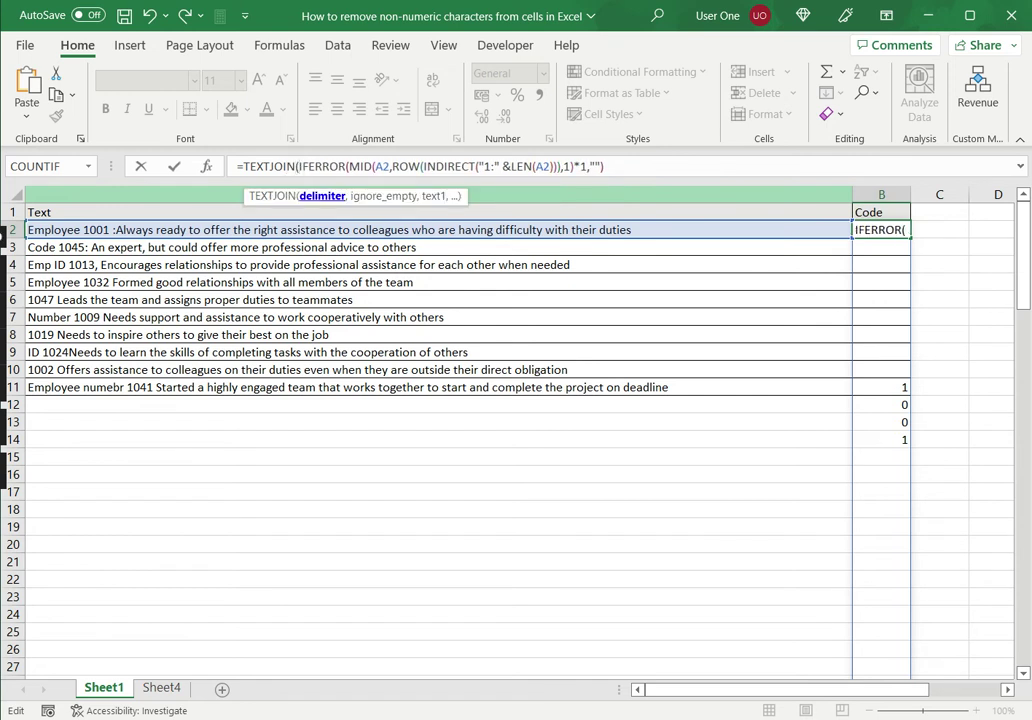
pyautogui.write('""')
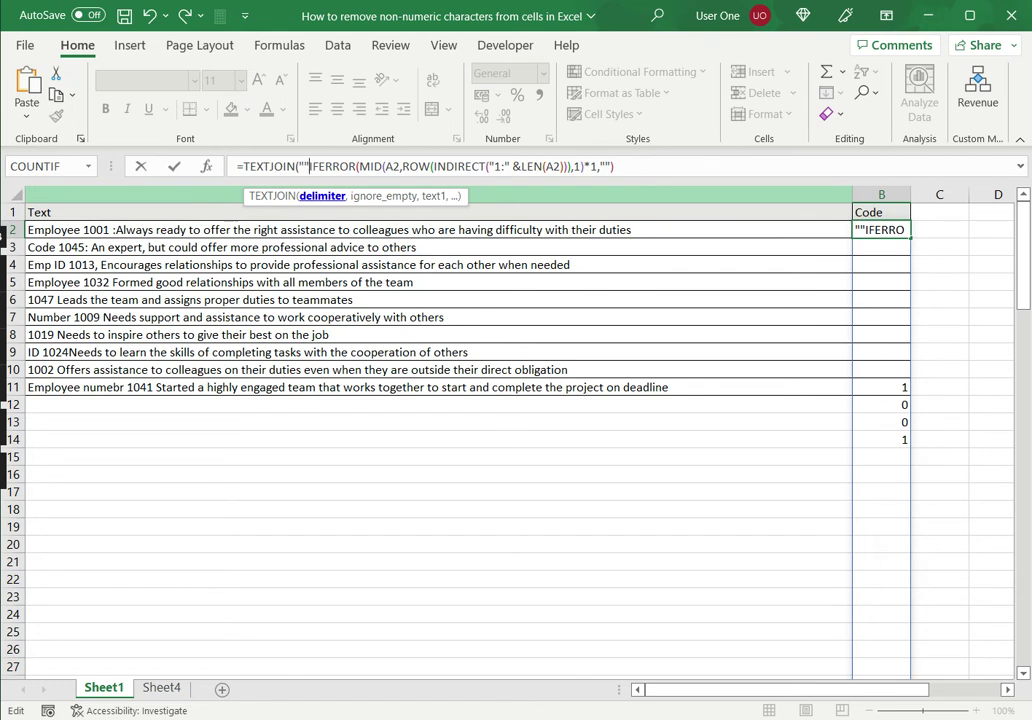
pyautogui.write(',')
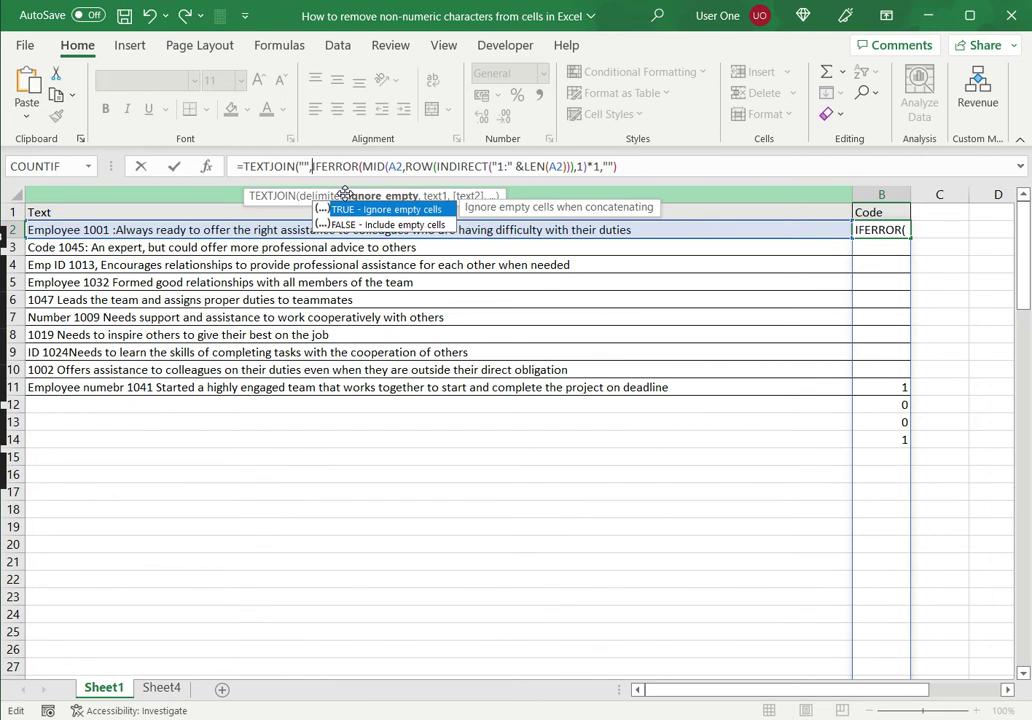
pyautogui.write('TRUE')
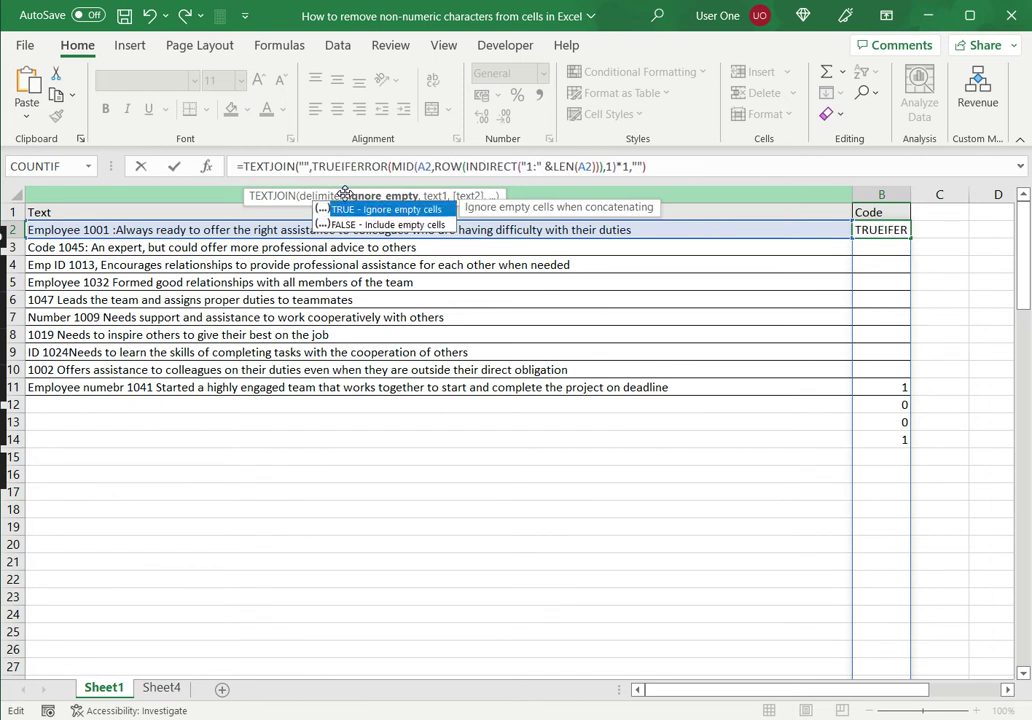
pyautogui.write(',')
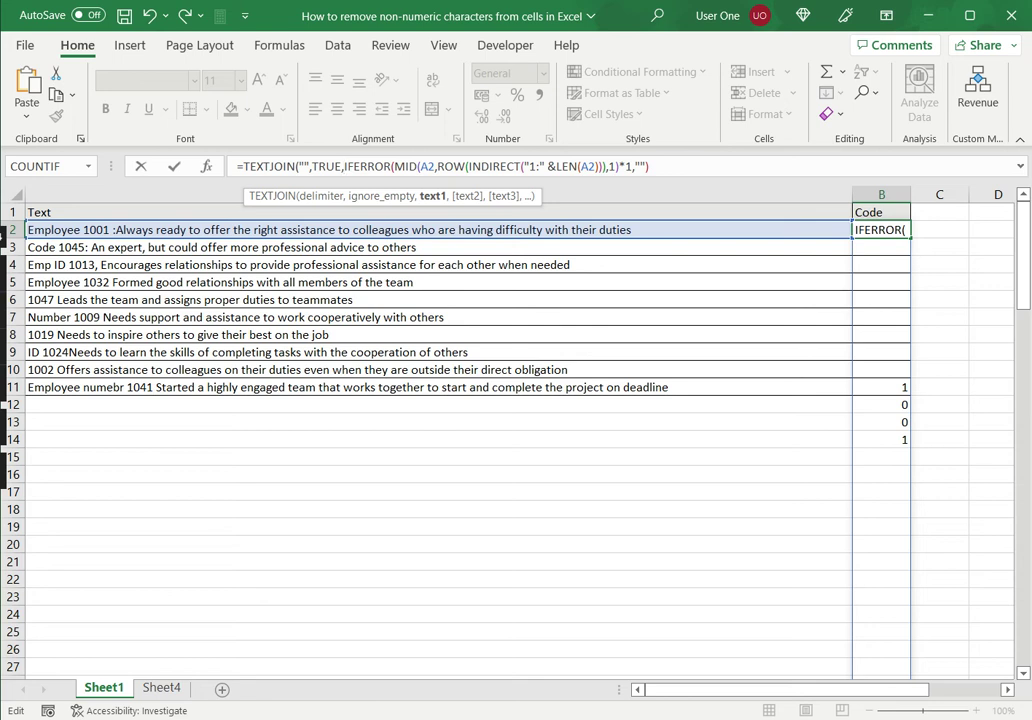
pyautogui.click(649, 166)
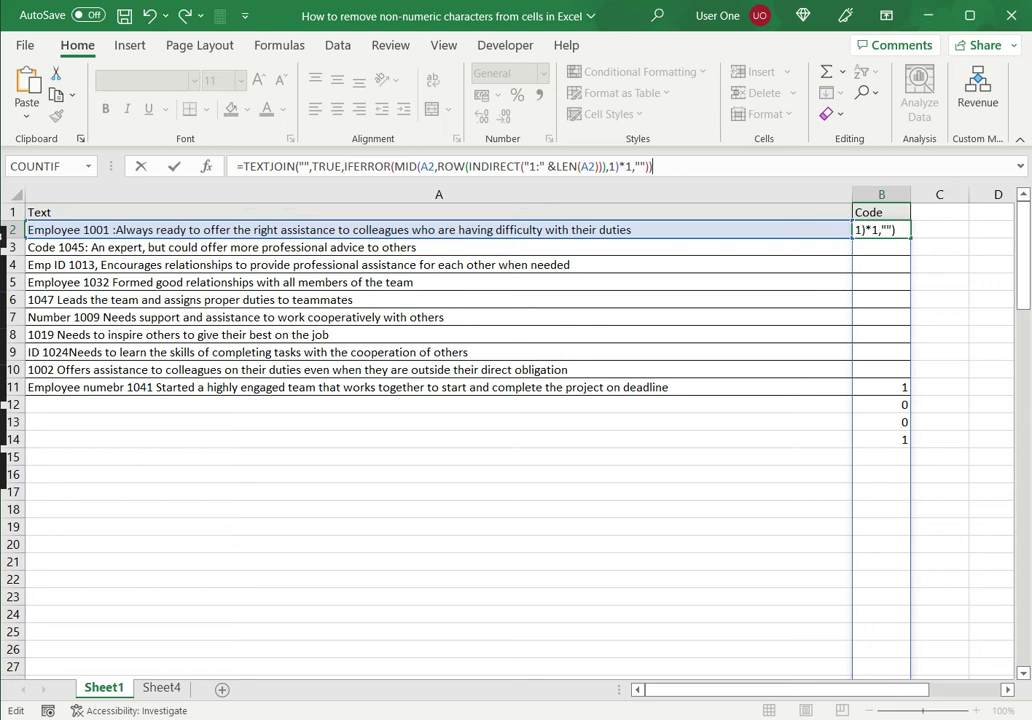
pyautogui.write(')')
pyautogui.press('Return')
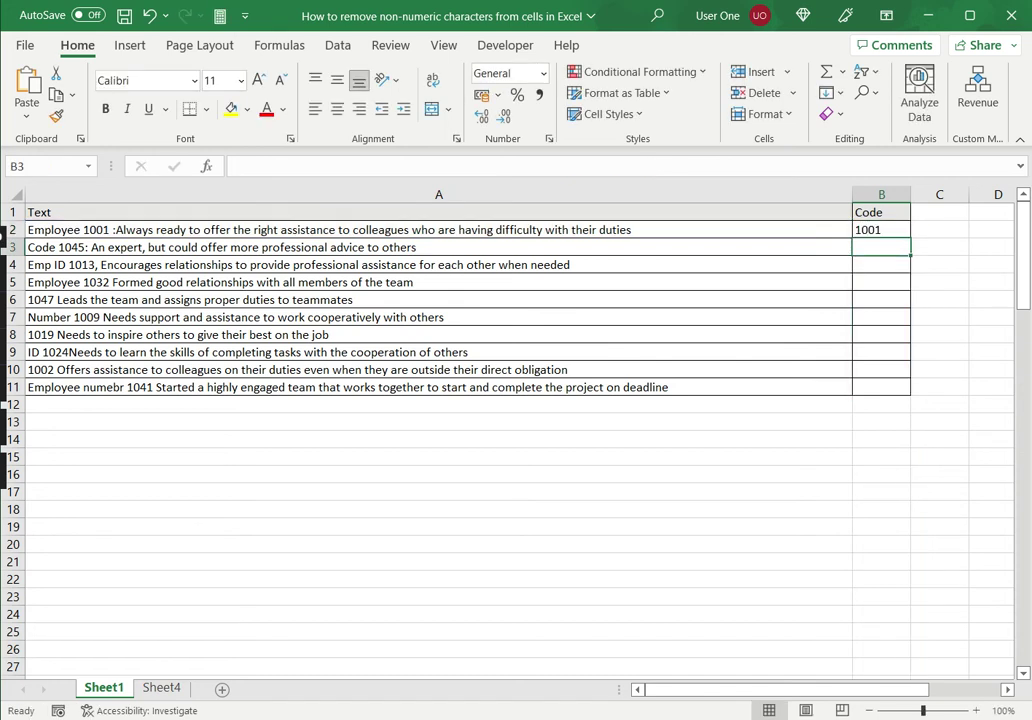
# Fill the B2 formula down the Code column through cell B11.
pyautogui.click(880, 229)
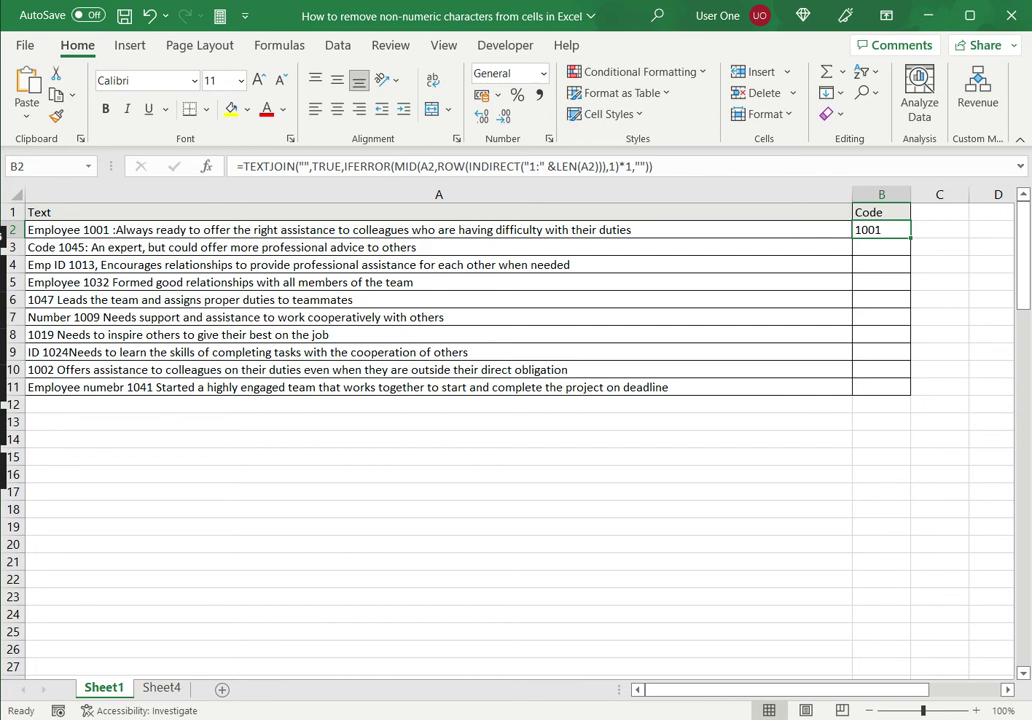
pyautogui.moveTo(910, 238); pyautogui.dragTo(910, 394)
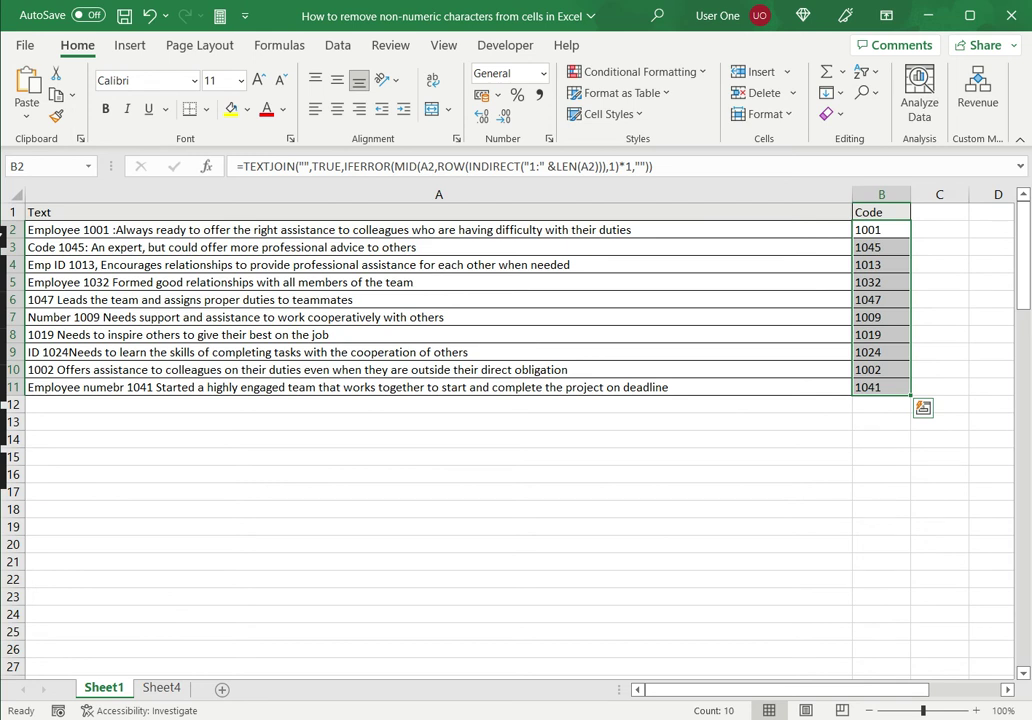
pyautogui.click(438, 229)
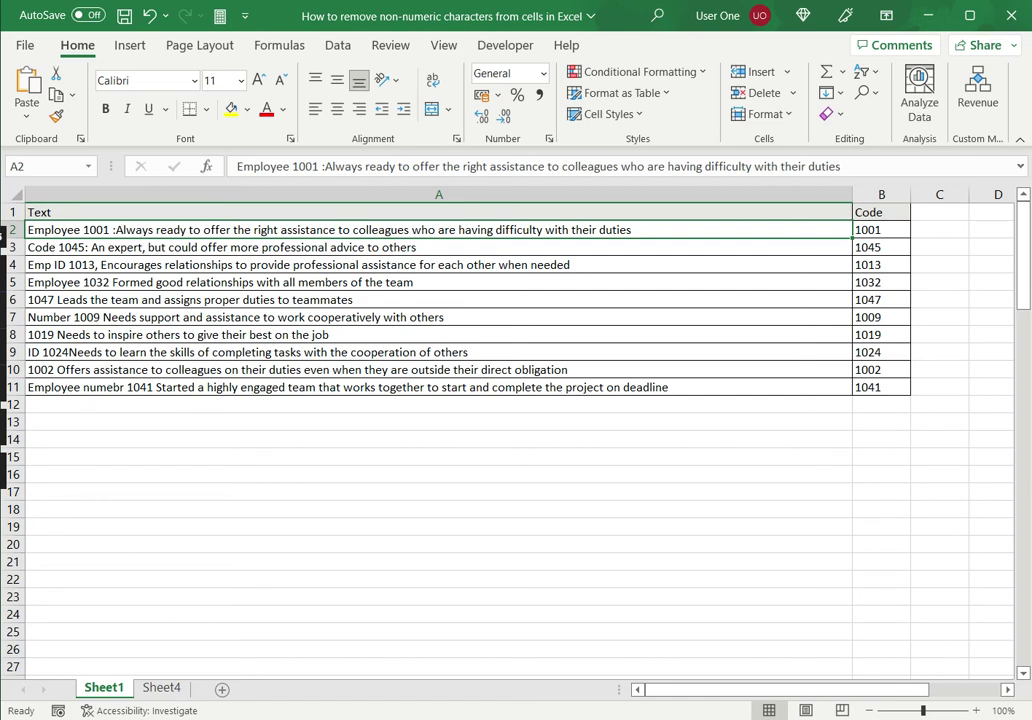
# Re-enter the existing TEXTJOIN formula in B2 as an array formula.
pyautogui.click(880, 229)
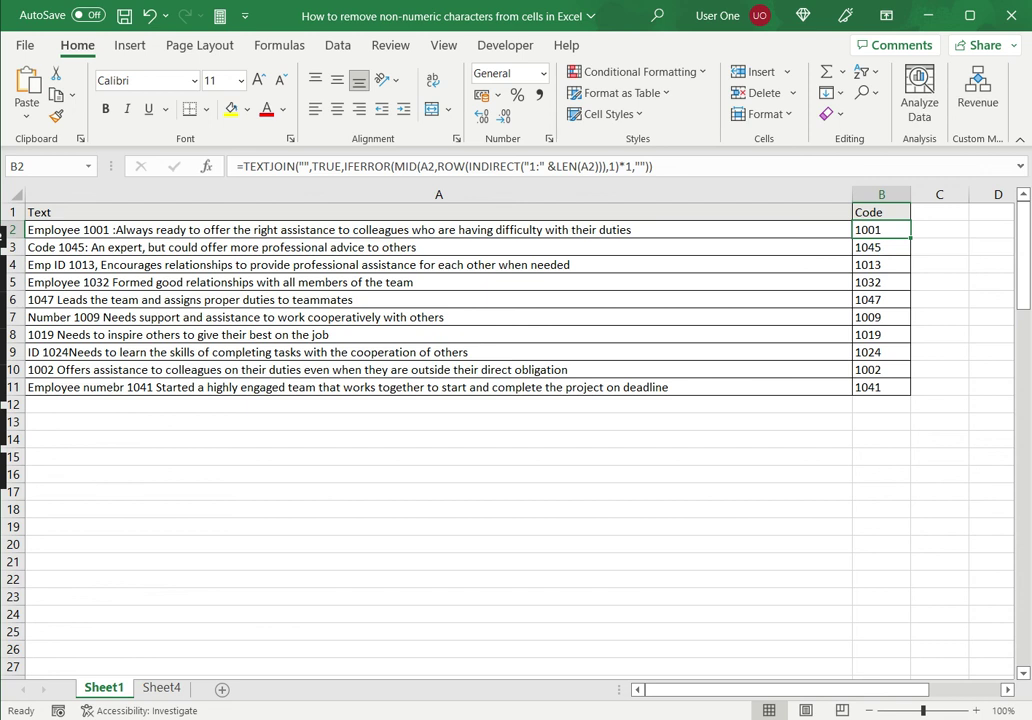
pyautogui.click(655, 166)
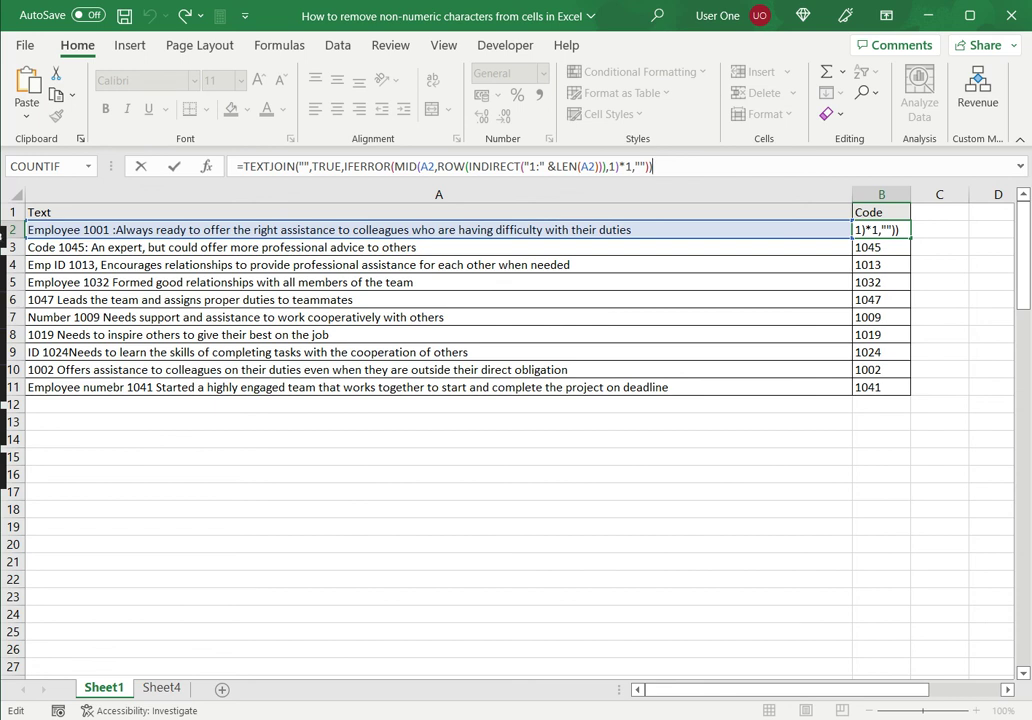
pyautogui.hotkey('ctrl', 'shift', 'Return')
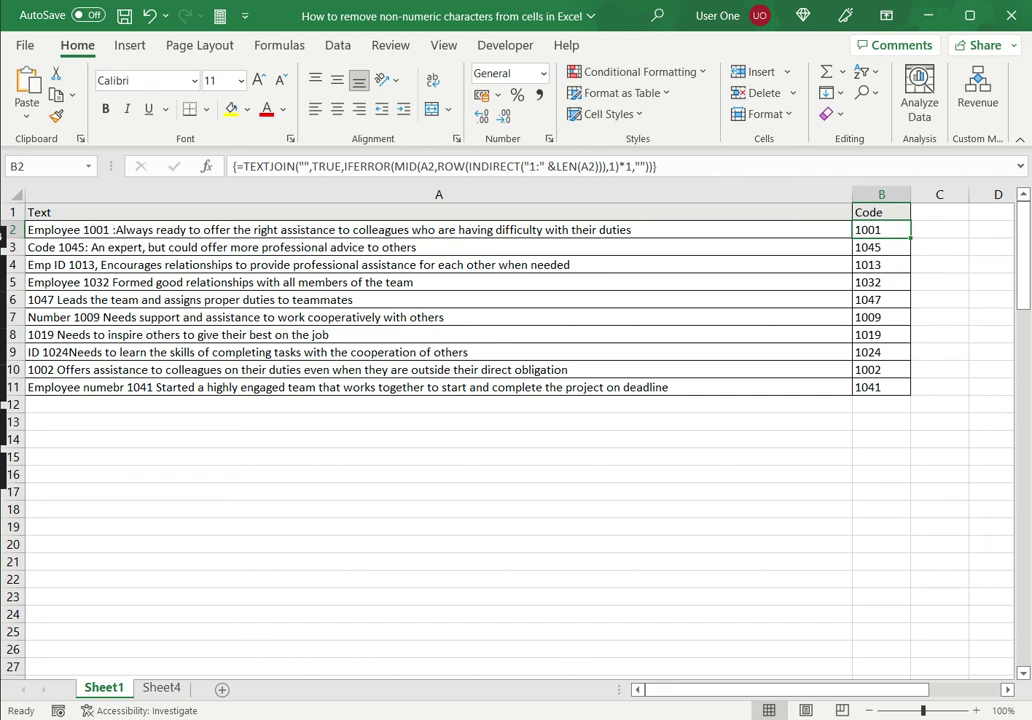
pyautogui.click(438, 247)
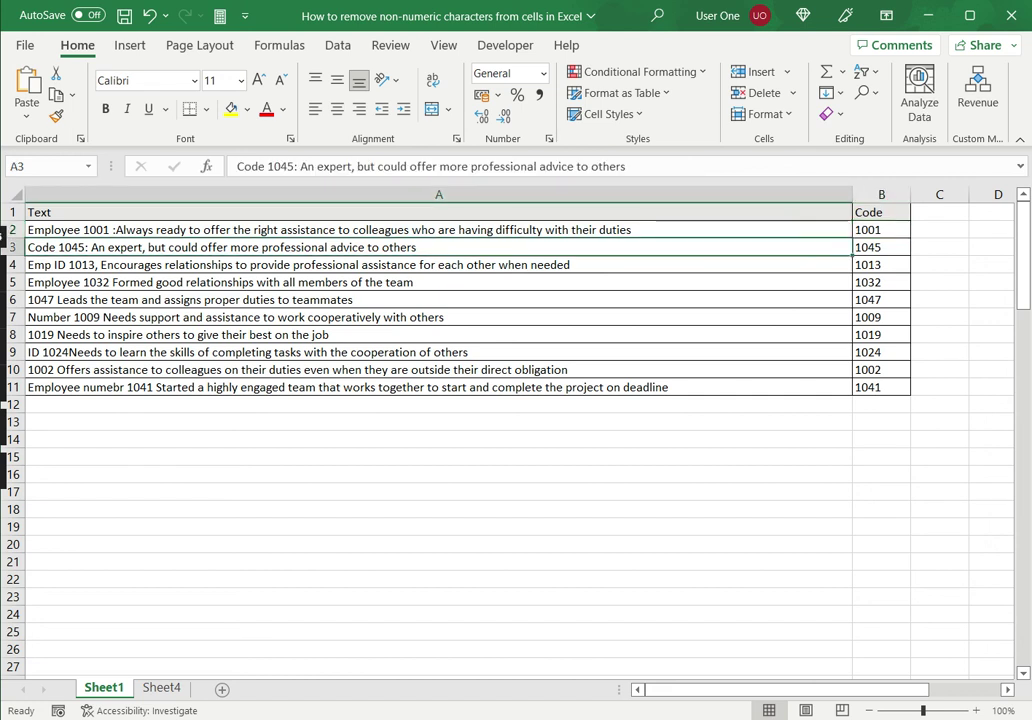